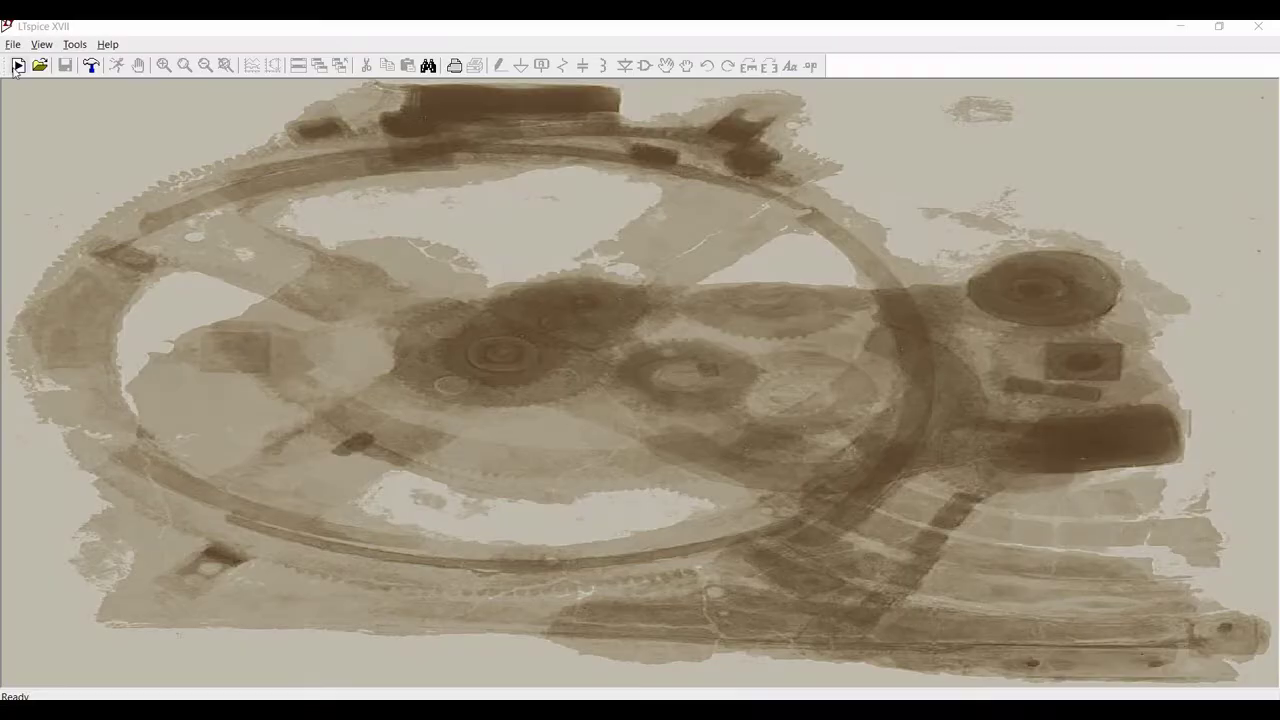
Step: Create a new blank schematic sheet, Draft2, from the File menu
click(18, 66)
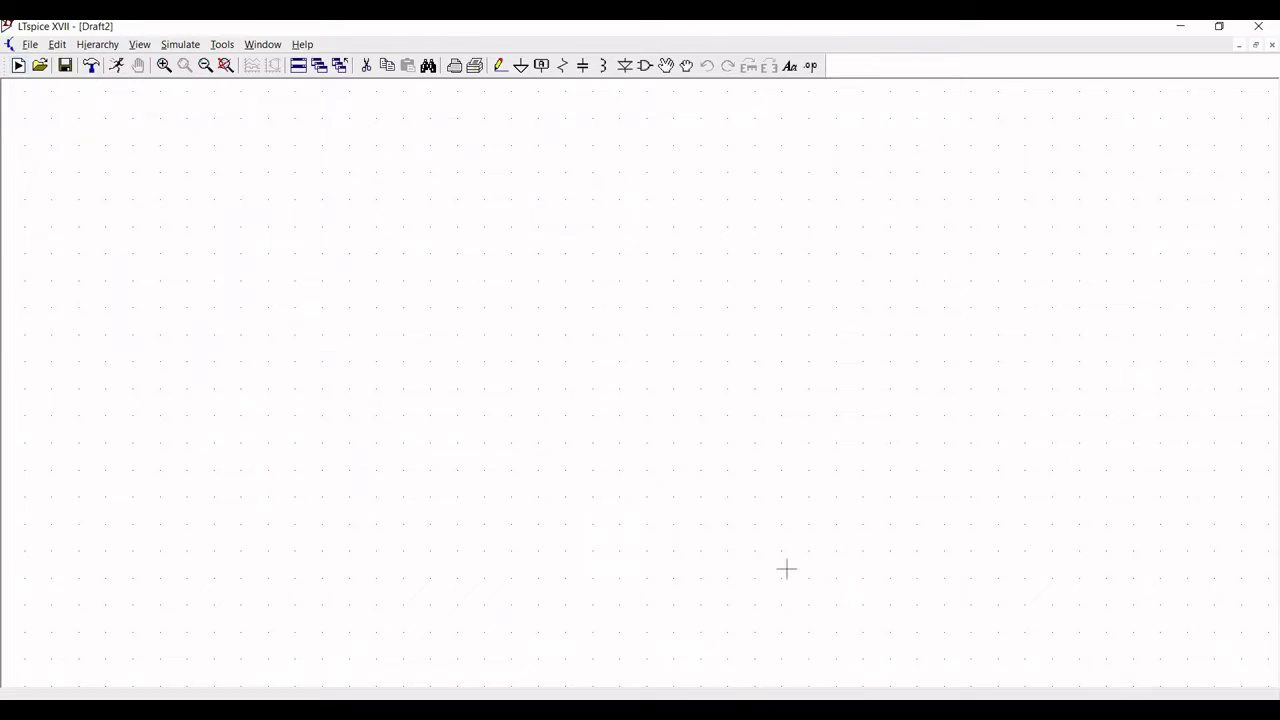
Step: Pick the 'voltage' symbol from the component library and place it as V1
click(646, 66)
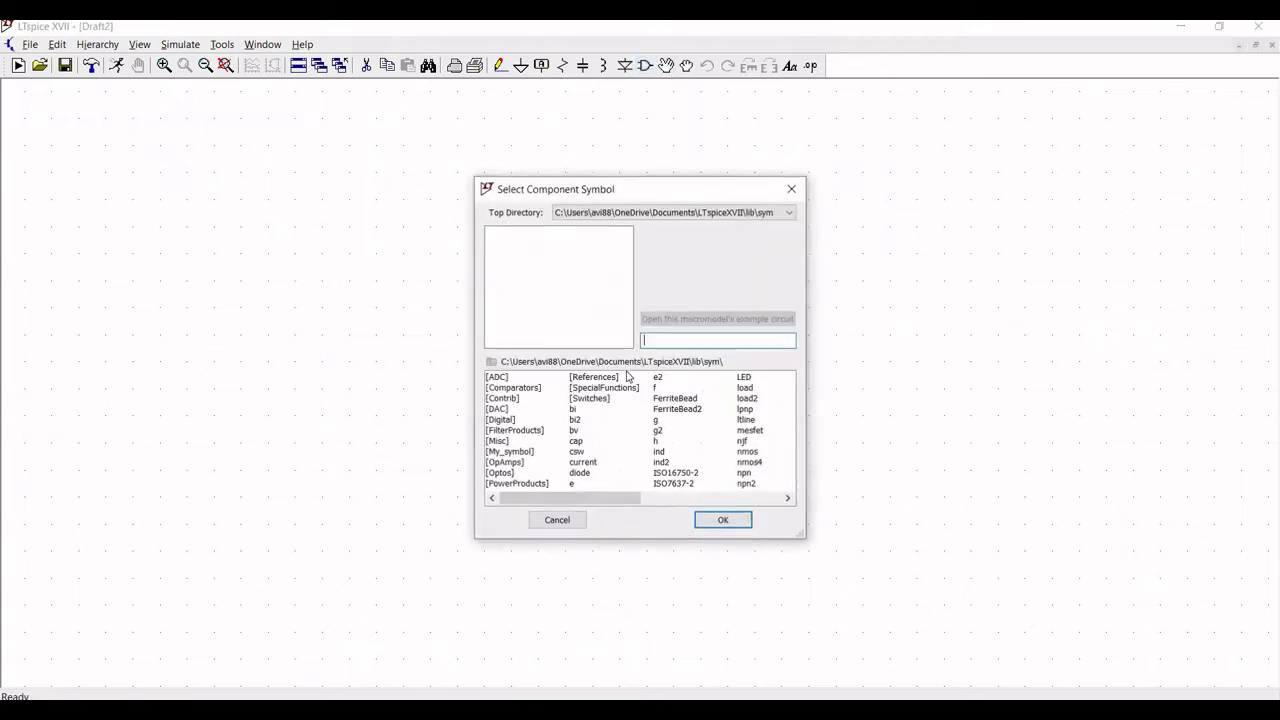
click(682, 500)
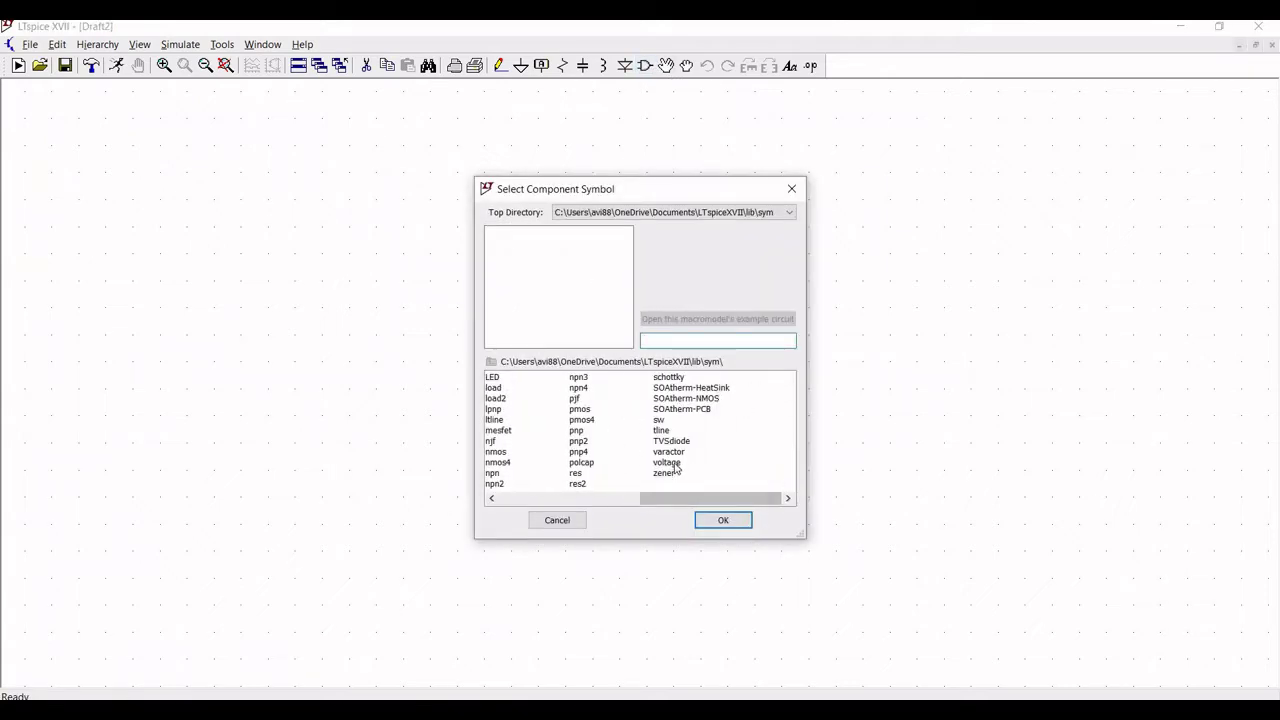
click(676, 463)
click(723, 520)
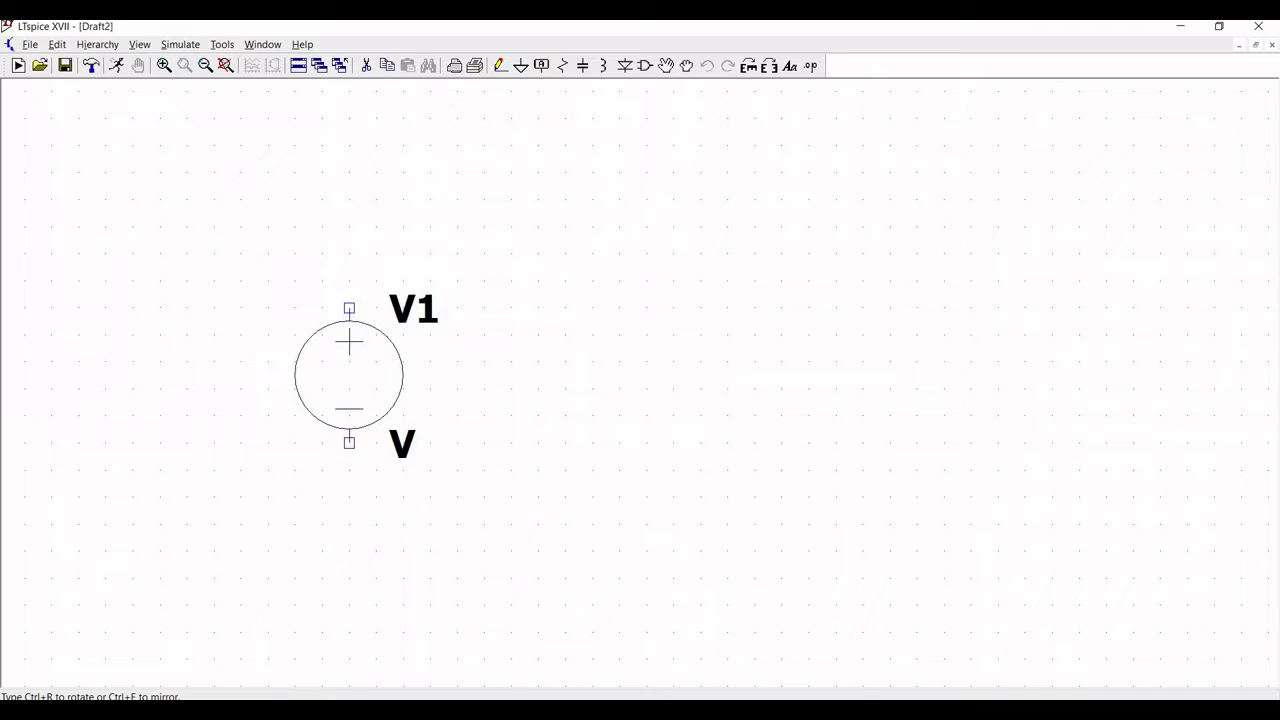
click(349, 282)
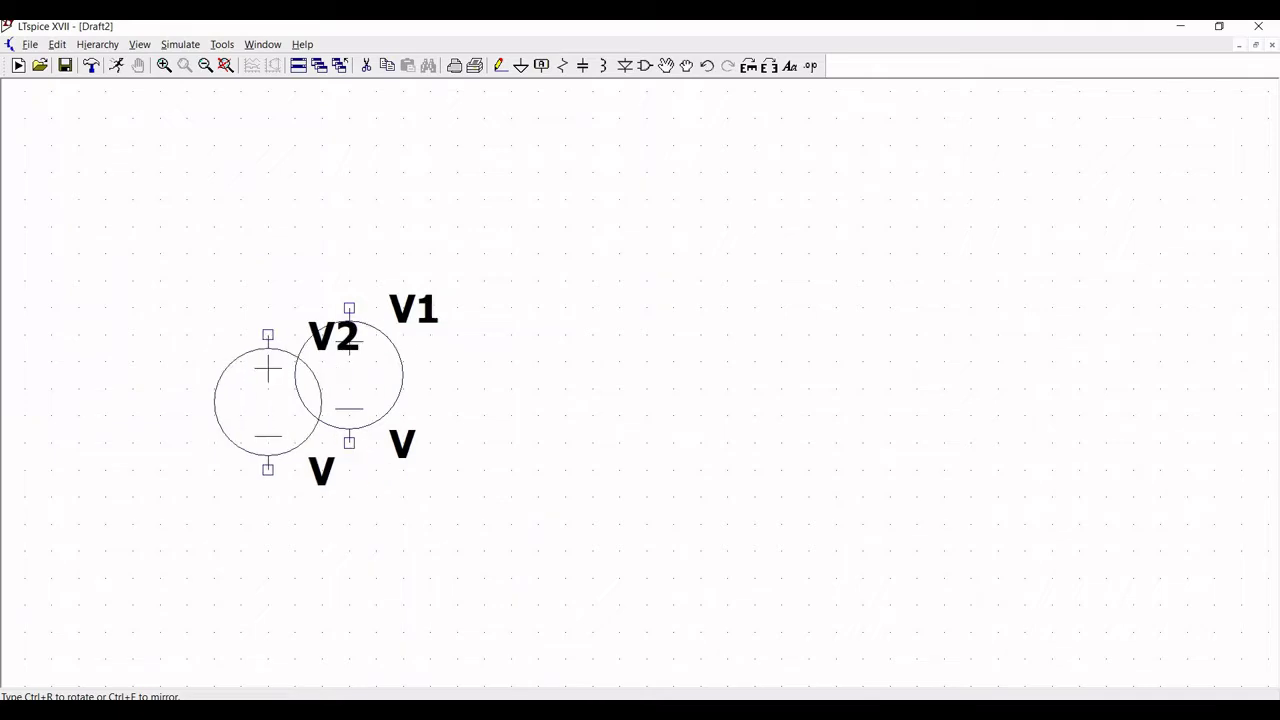
key(Escape)
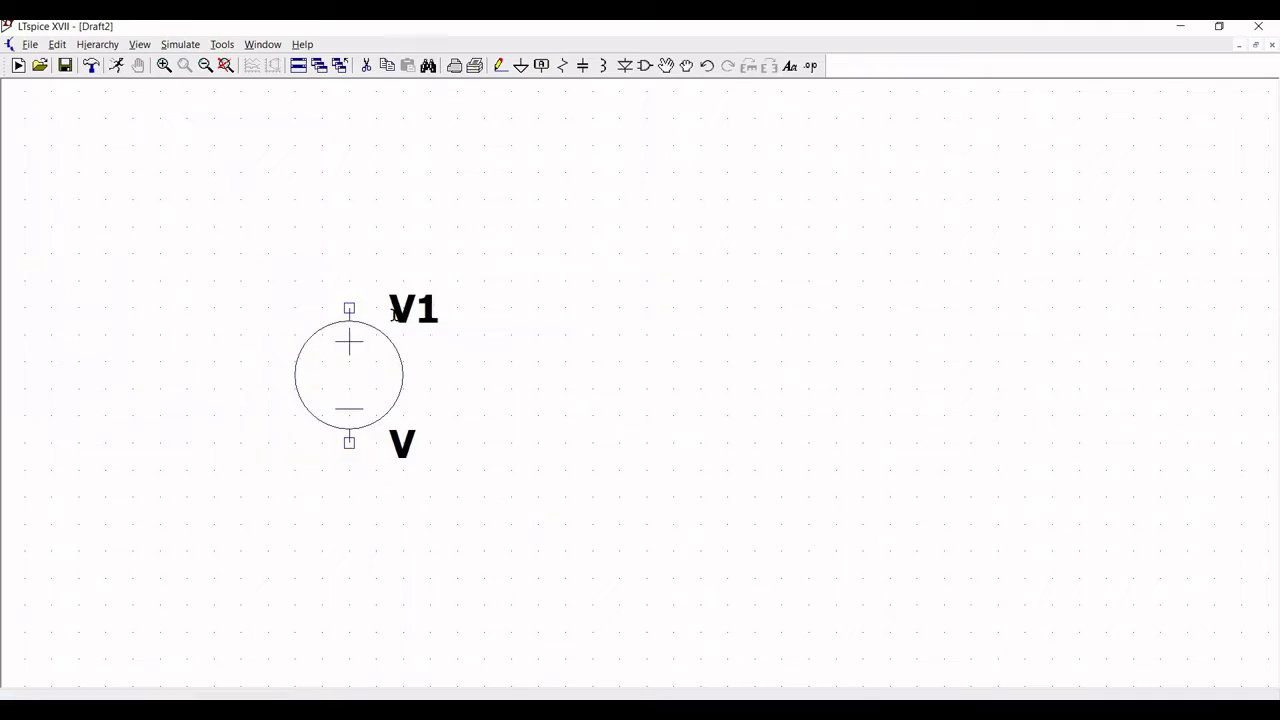
Step: Set V1's advanced source options to DC value 0 and AC amplitude 1
right_click(364, 374)
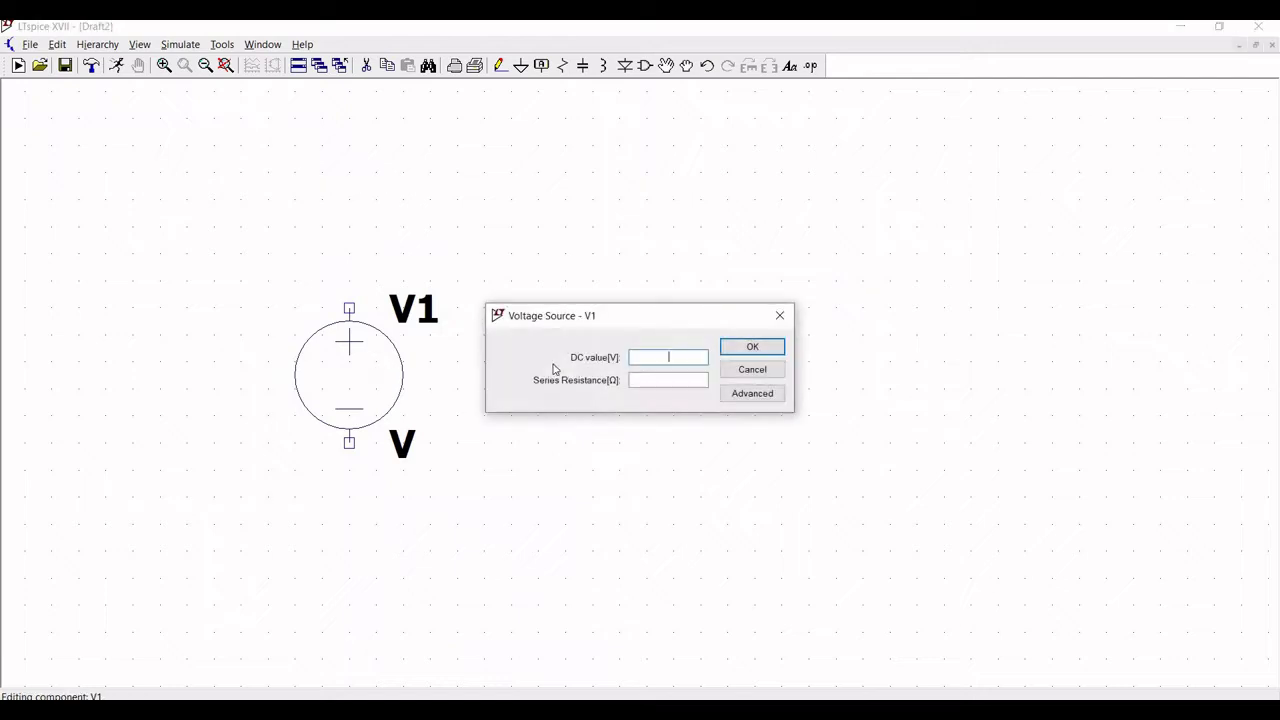
click(751, 393)
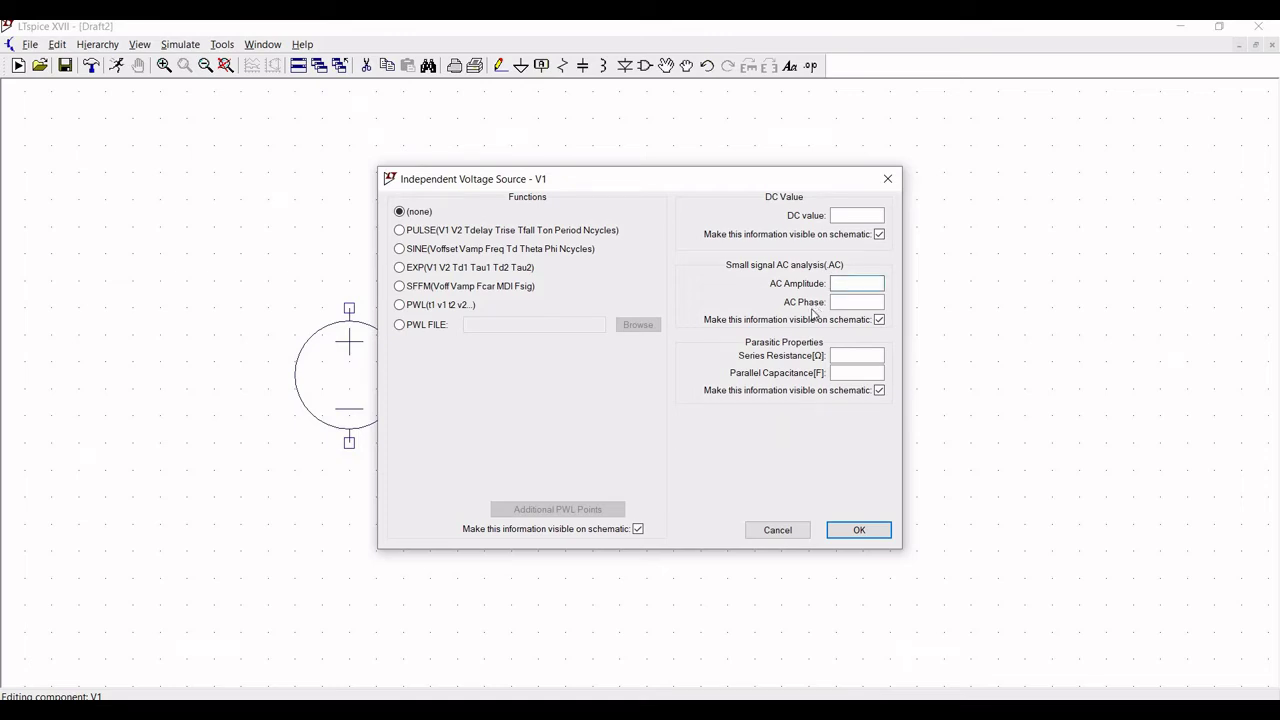
key(shift+Tab)
text(0)
click(836, 532)
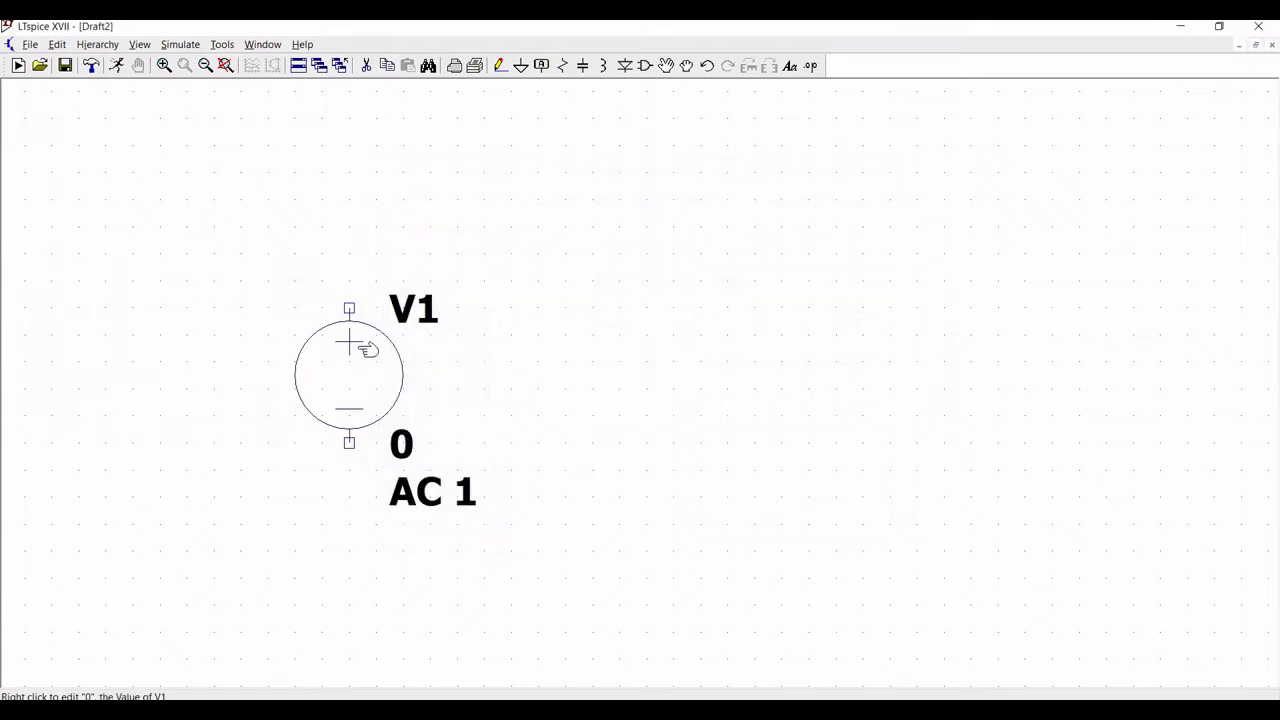
Step: Rename the voltage source from V1 to Vin
right_click(409, 313)
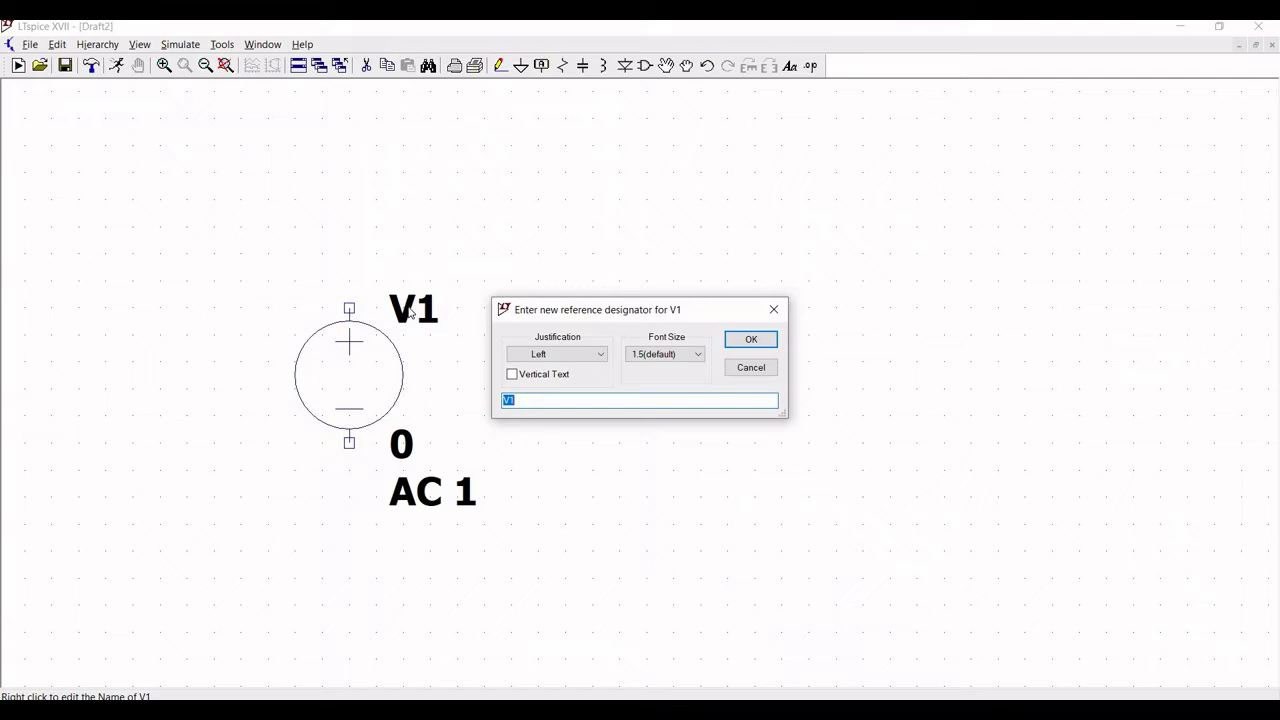
text(V)
click(742, 343)
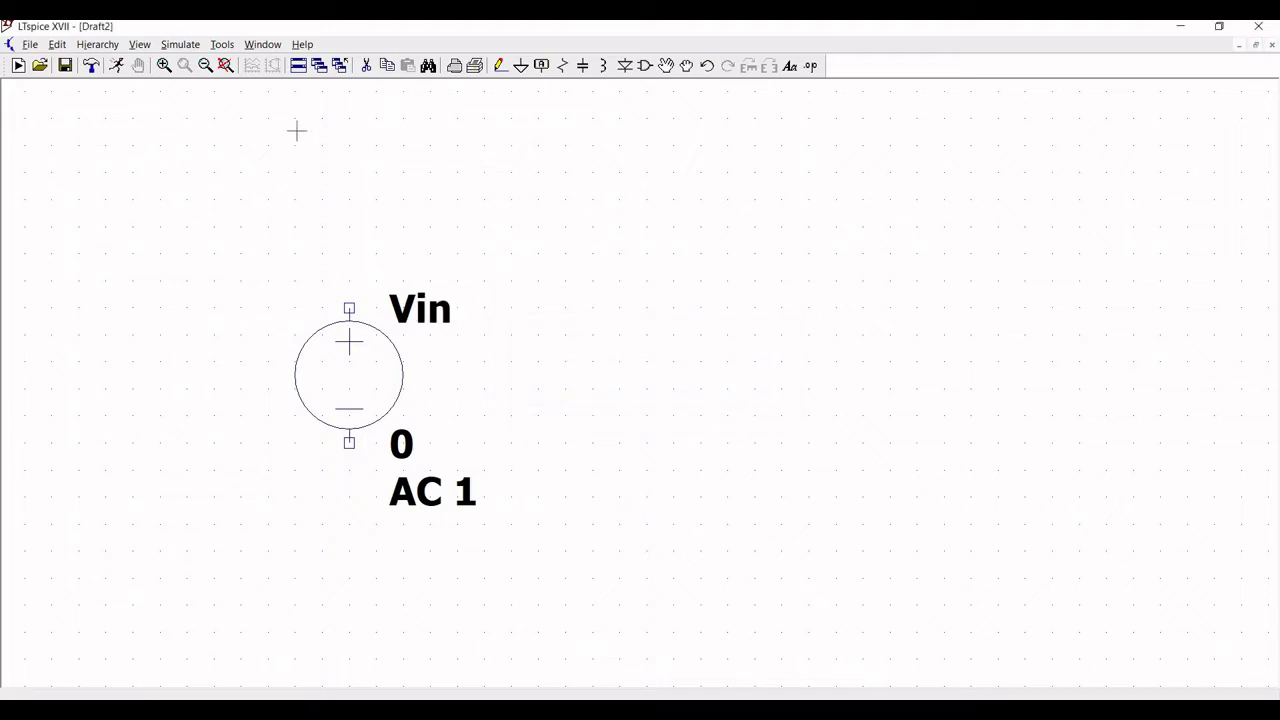
Step: Place resistor R1 up and right of Vin and set it to 10k
click(563, 66)
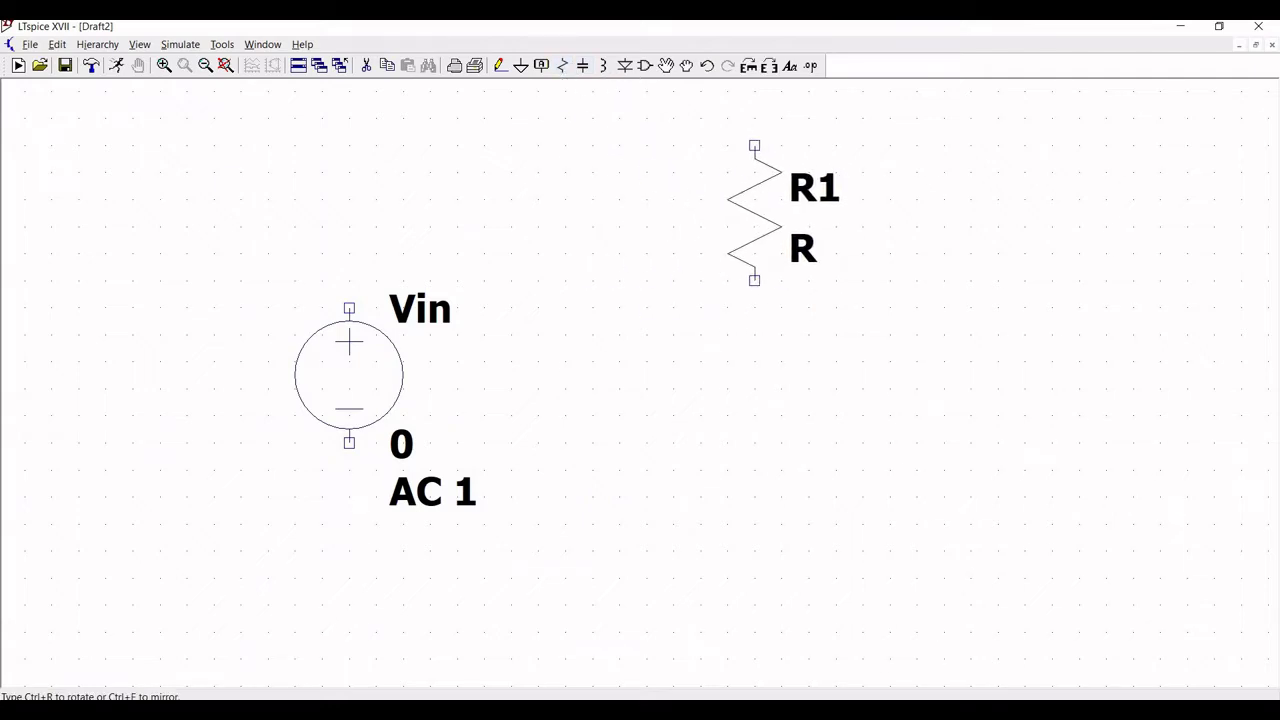
click(754, 213)
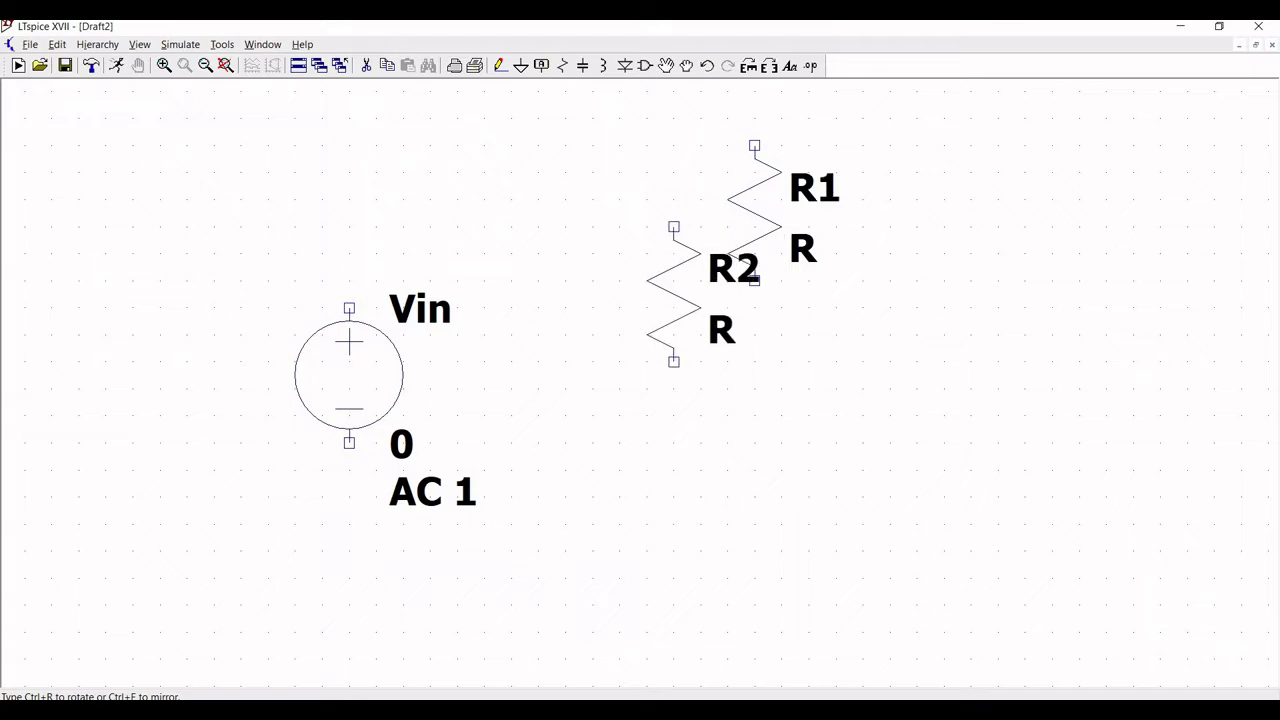
key(Escape)
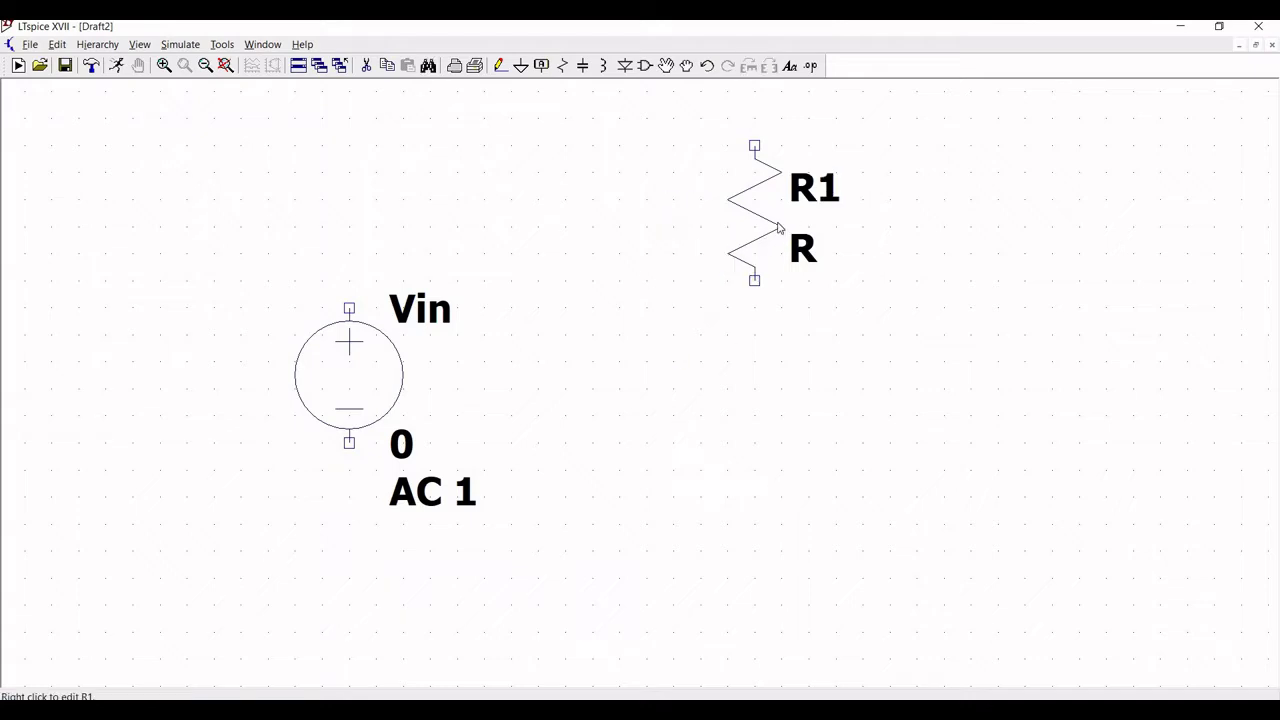
right_click(779, 227)
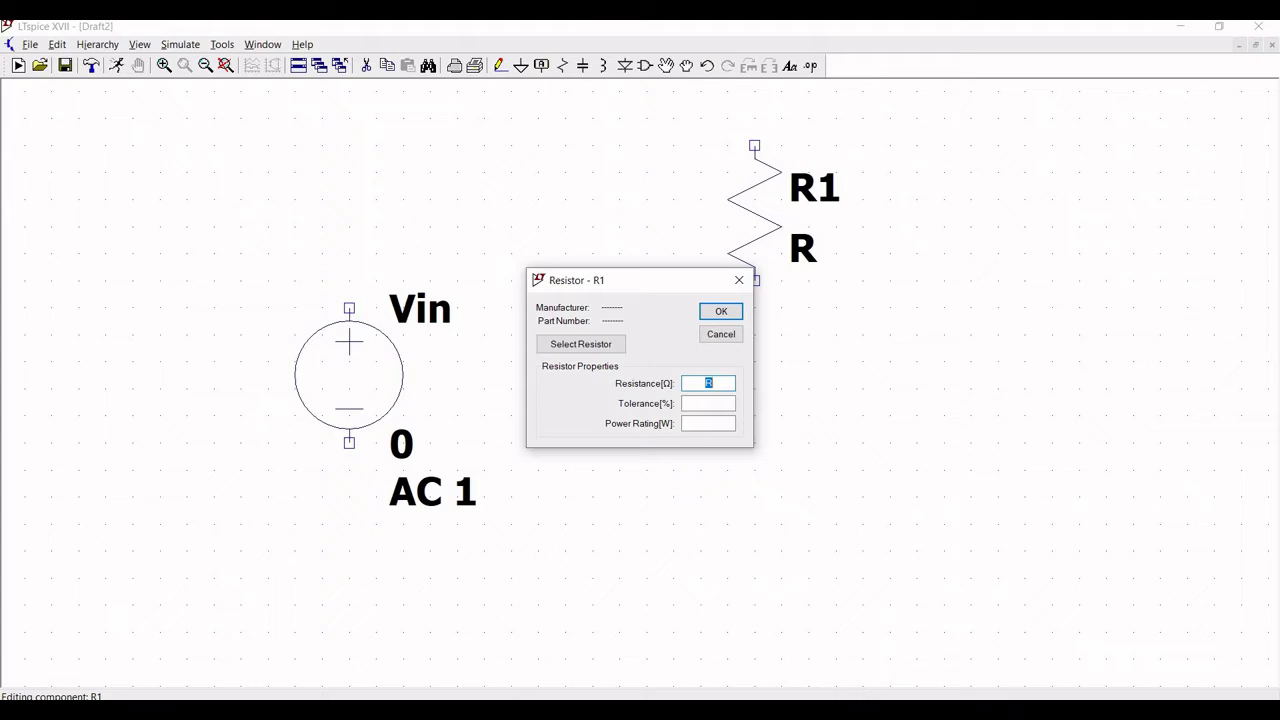
click(720, 311)
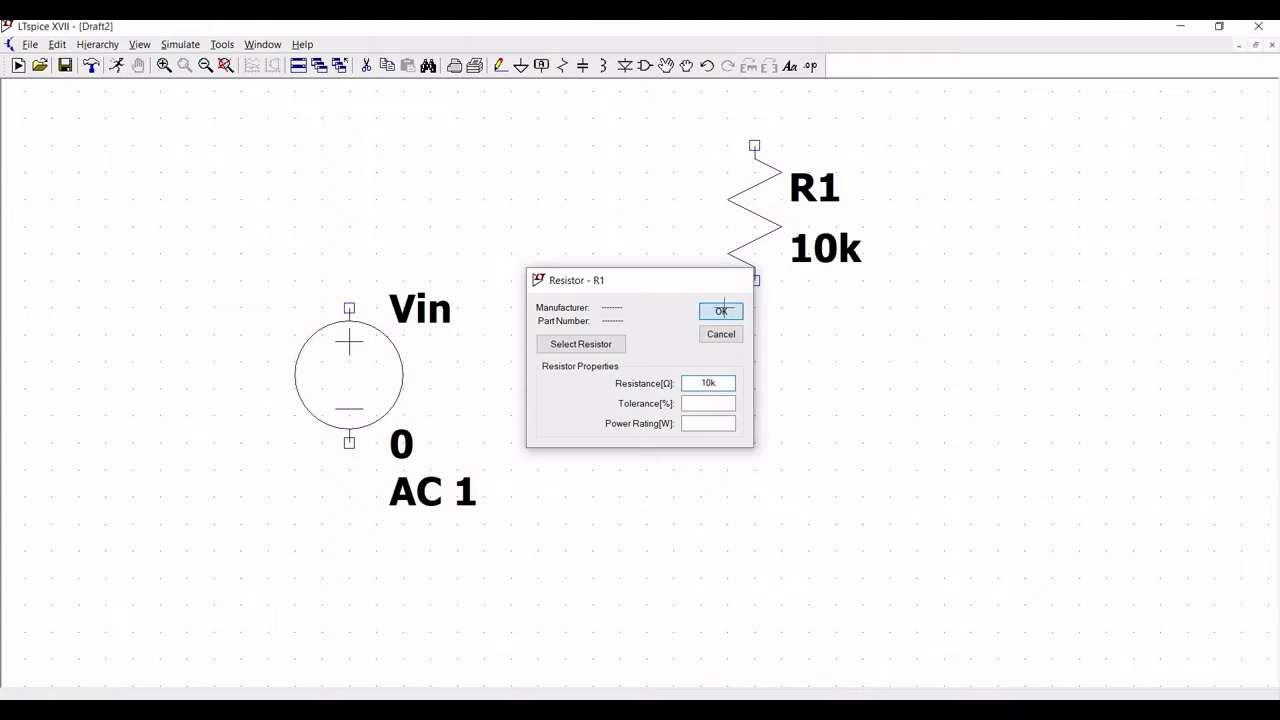
click(583, 65)
Step: Place capacitor C1 directly below R1 and set its capacitance to 1p
click(646, 281)
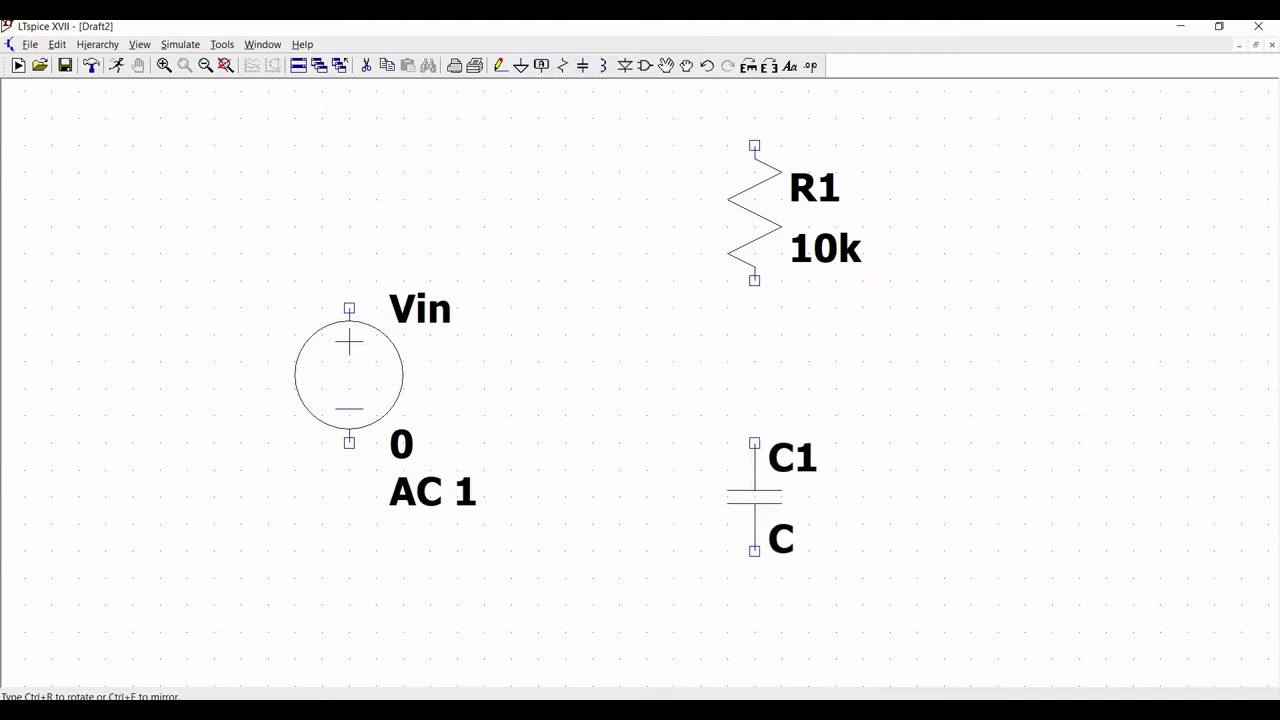
click(754, 442)
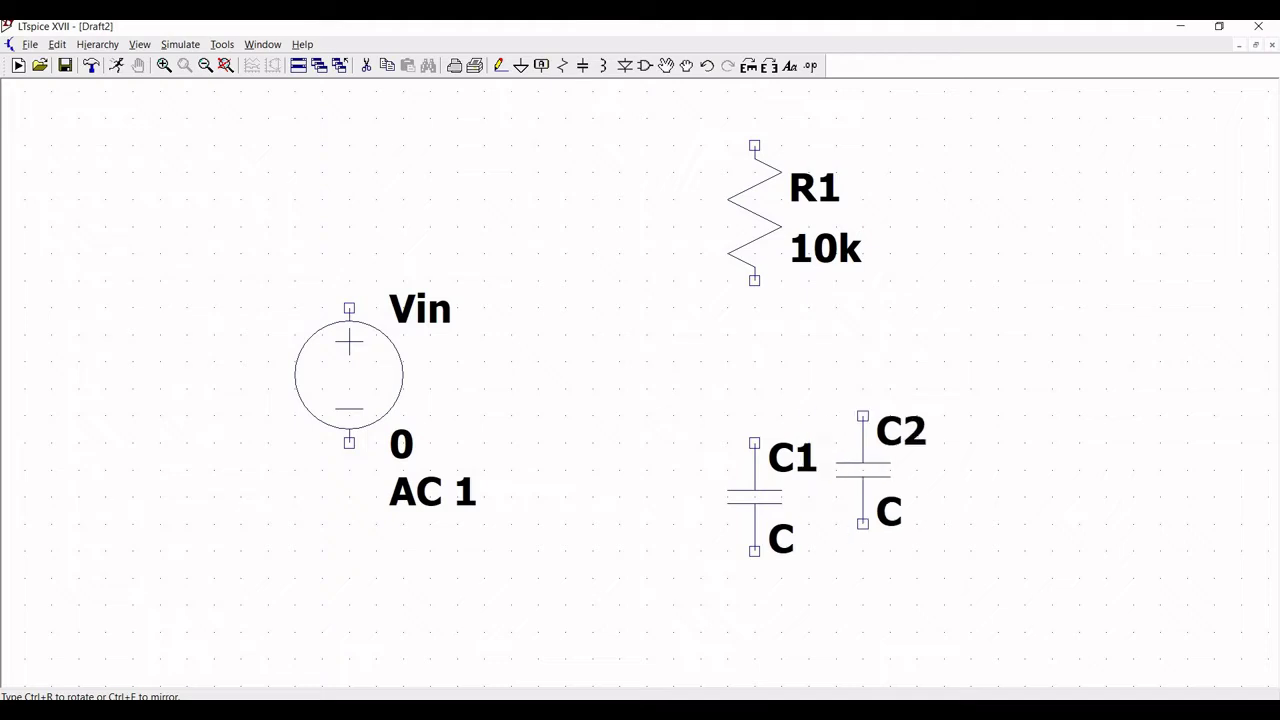
key(Escape)
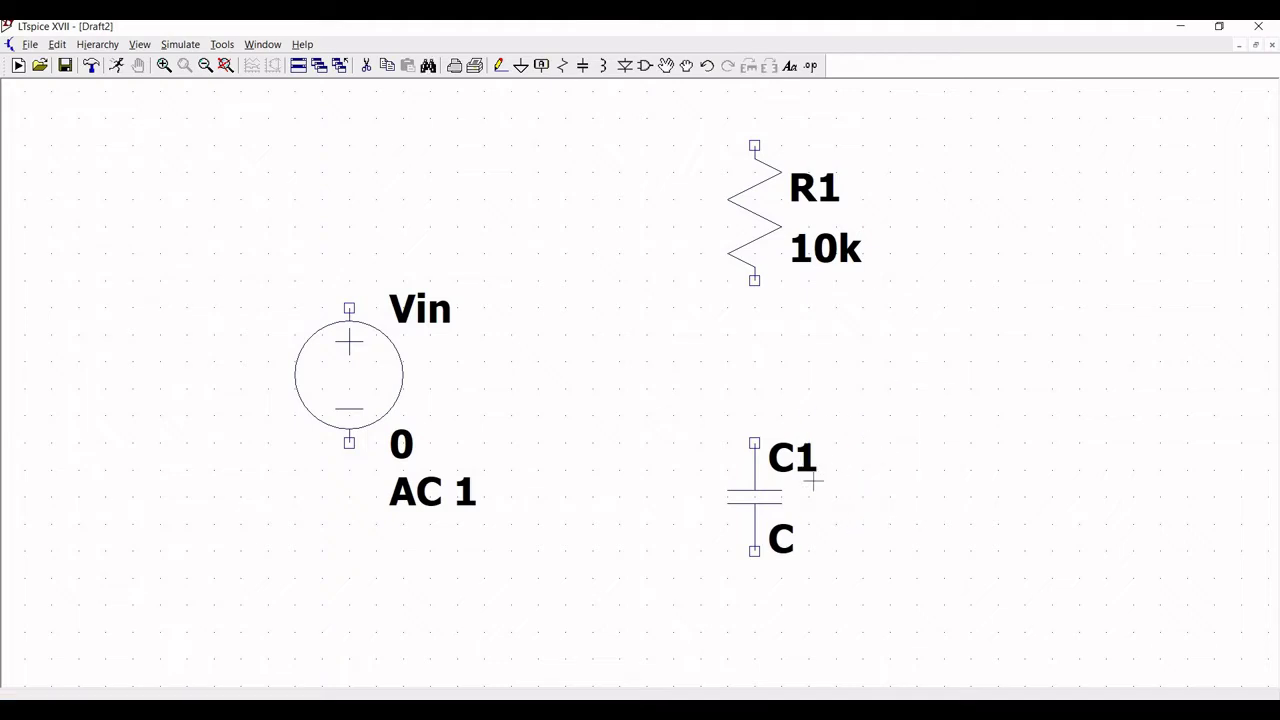
right_click(775, 500)
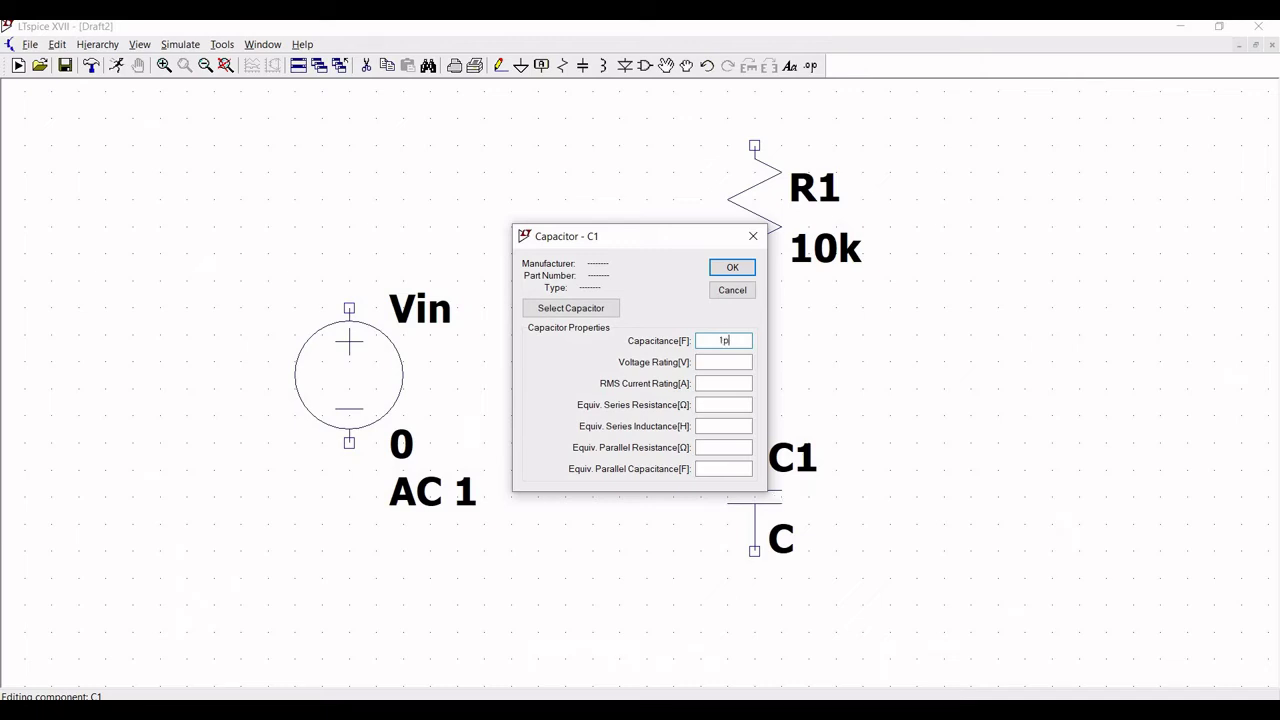
click(714, 266)
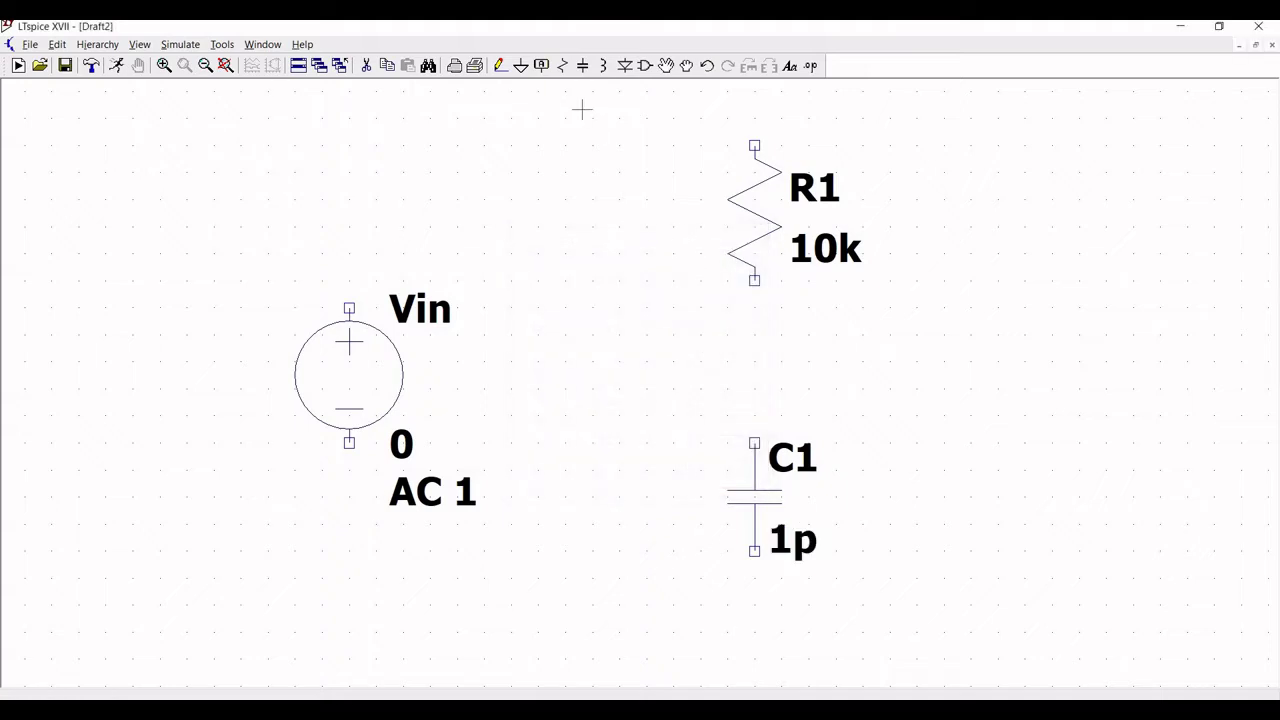
Step: Place ground symbols below Vin and below C1
click(522, 66)
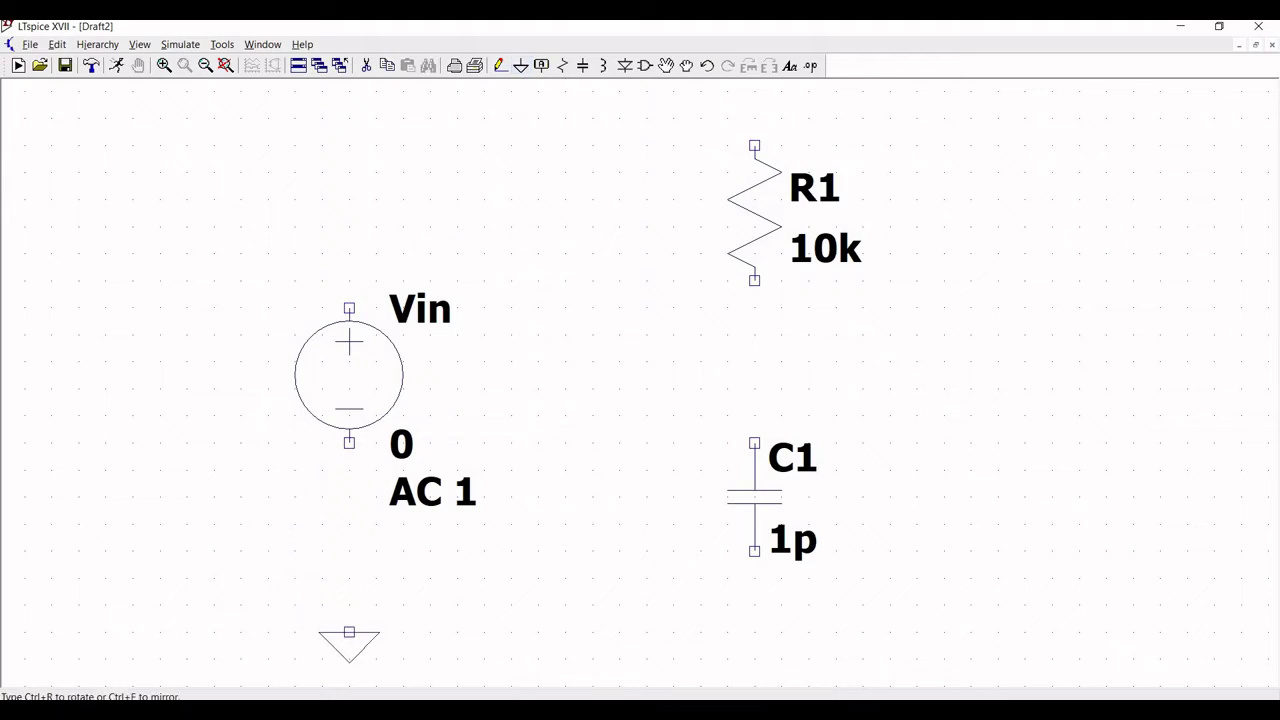
click(349, 632)
click(754, 632)
key(Escape)
Step: Wire Vin to ground, Vin's top across to R1, R1 to C1, and C1 to ground
click(499, 65)
click(349, 443)
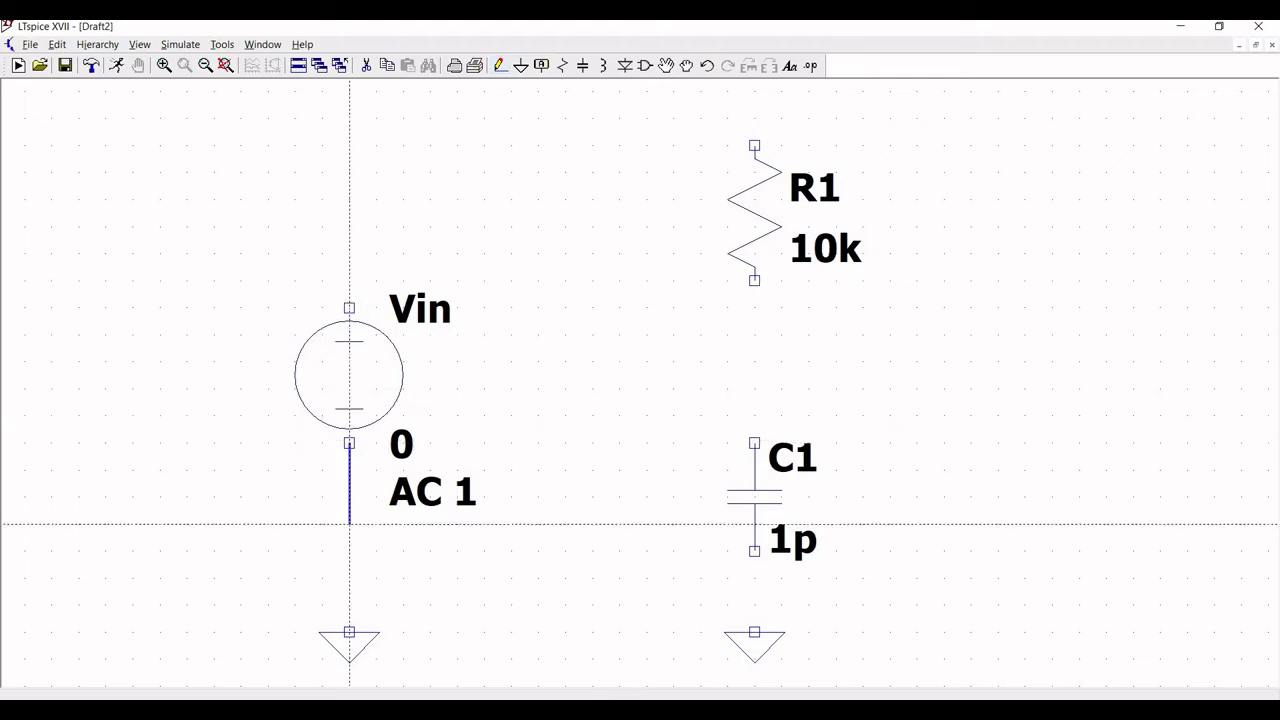
click(349, 632)
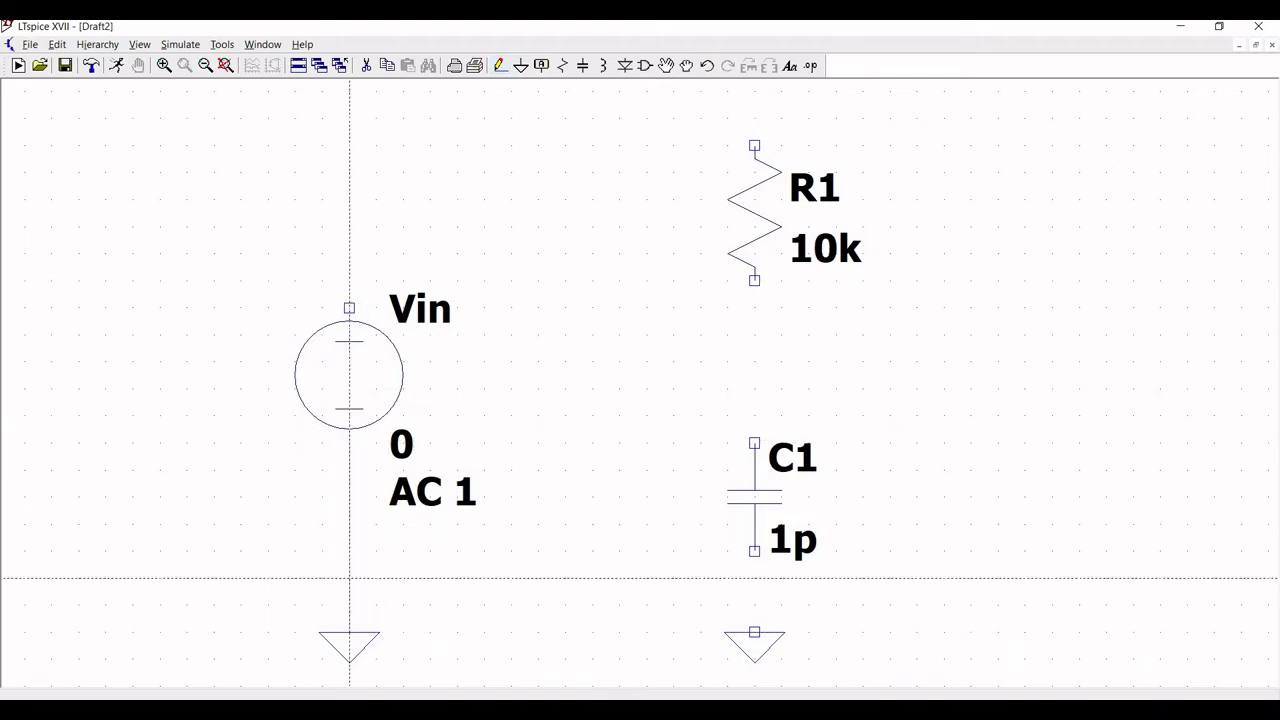
click(349, 307)
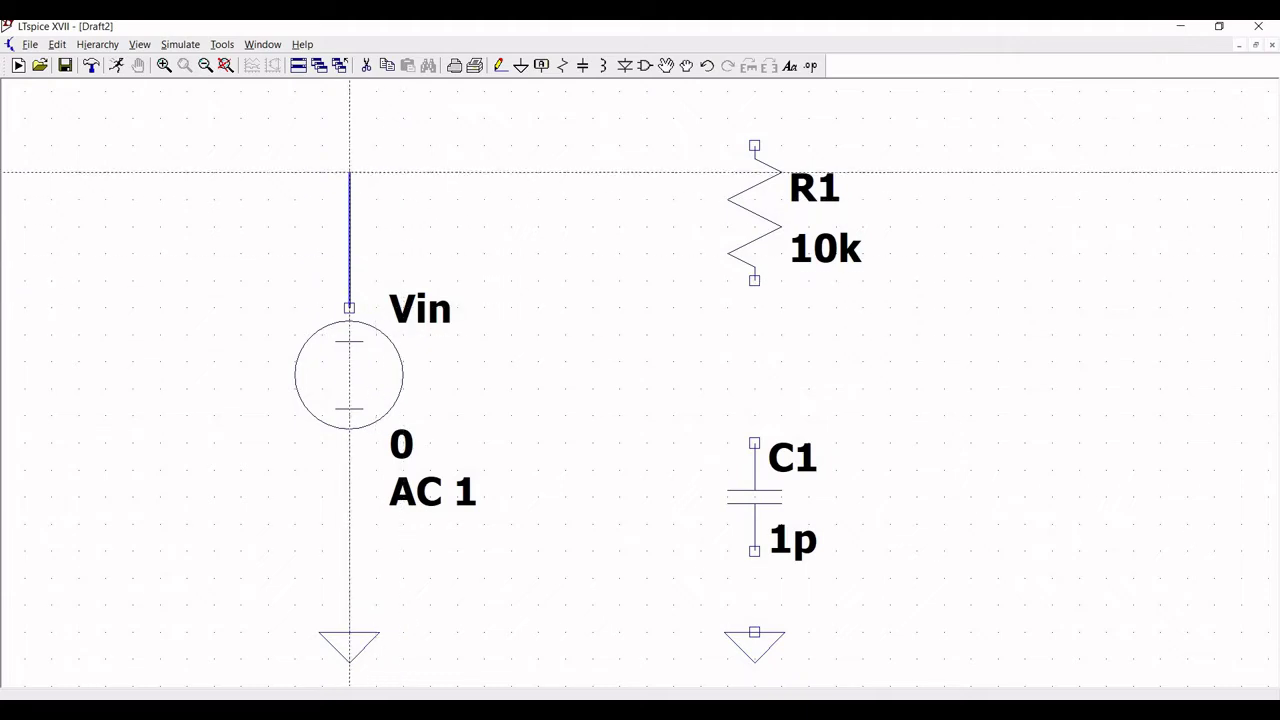
click(349, 146)
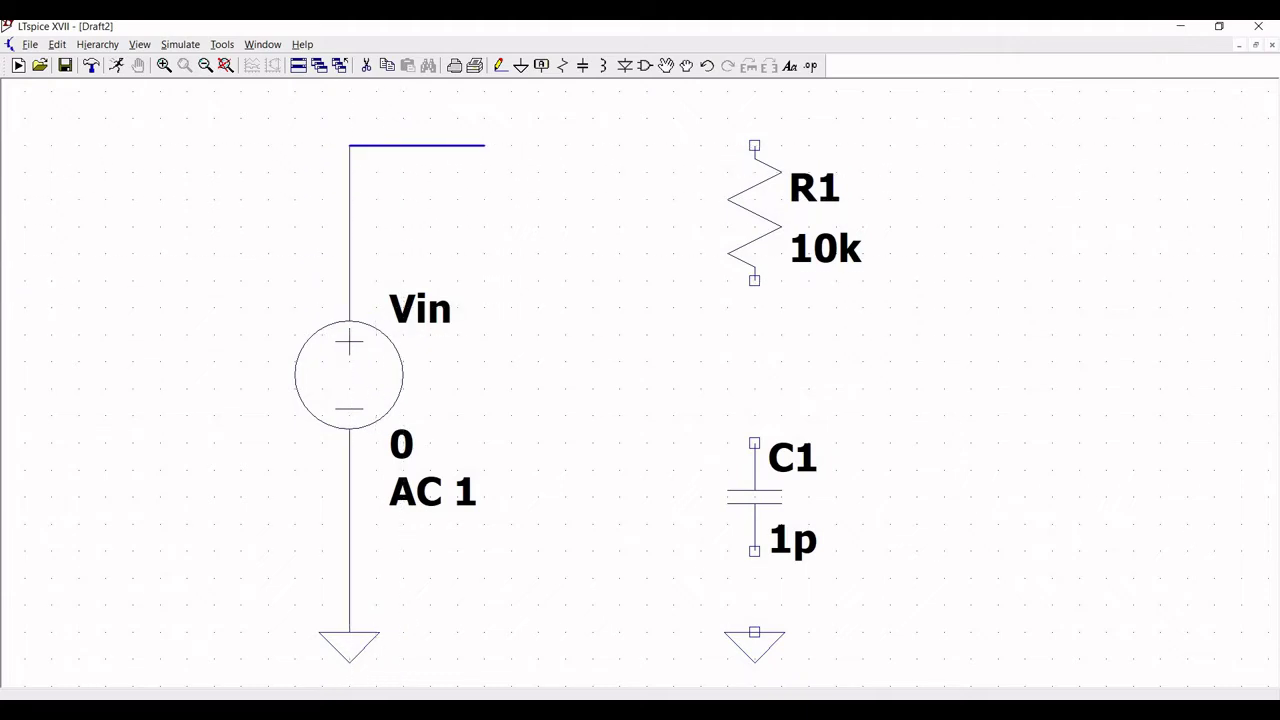
click(754, 146)
click(754, 281)
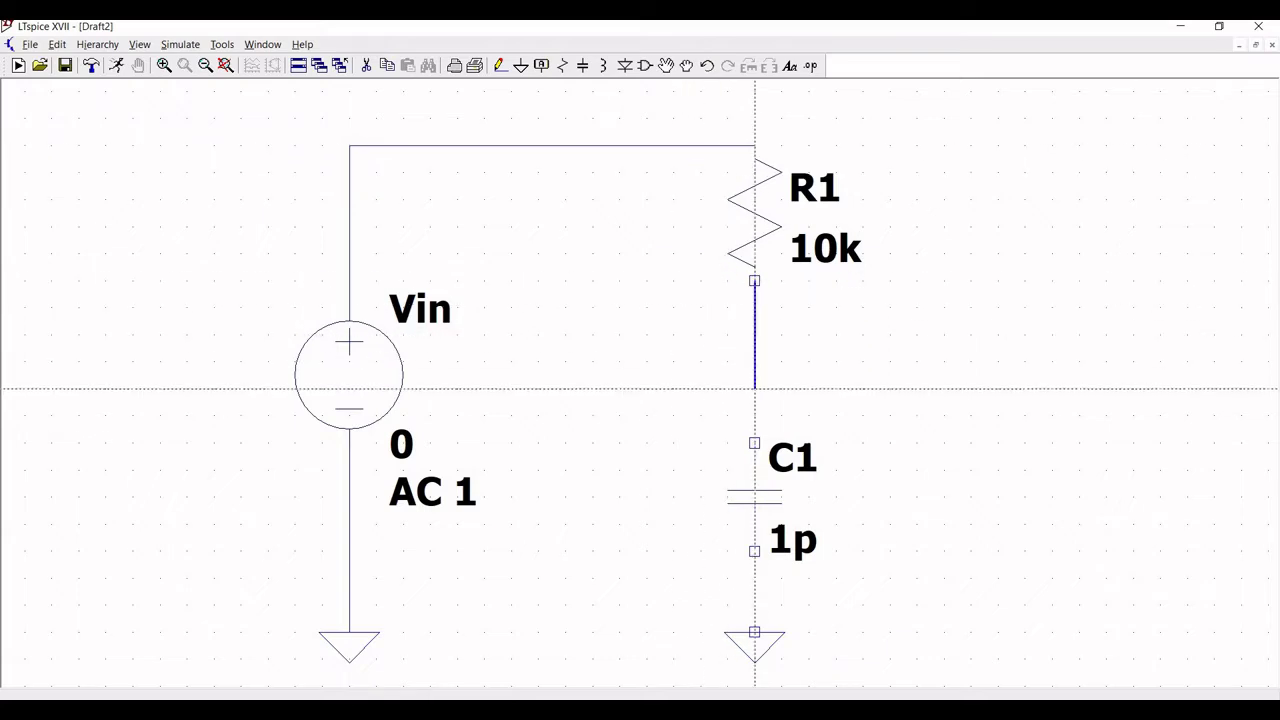
click(754, 443)
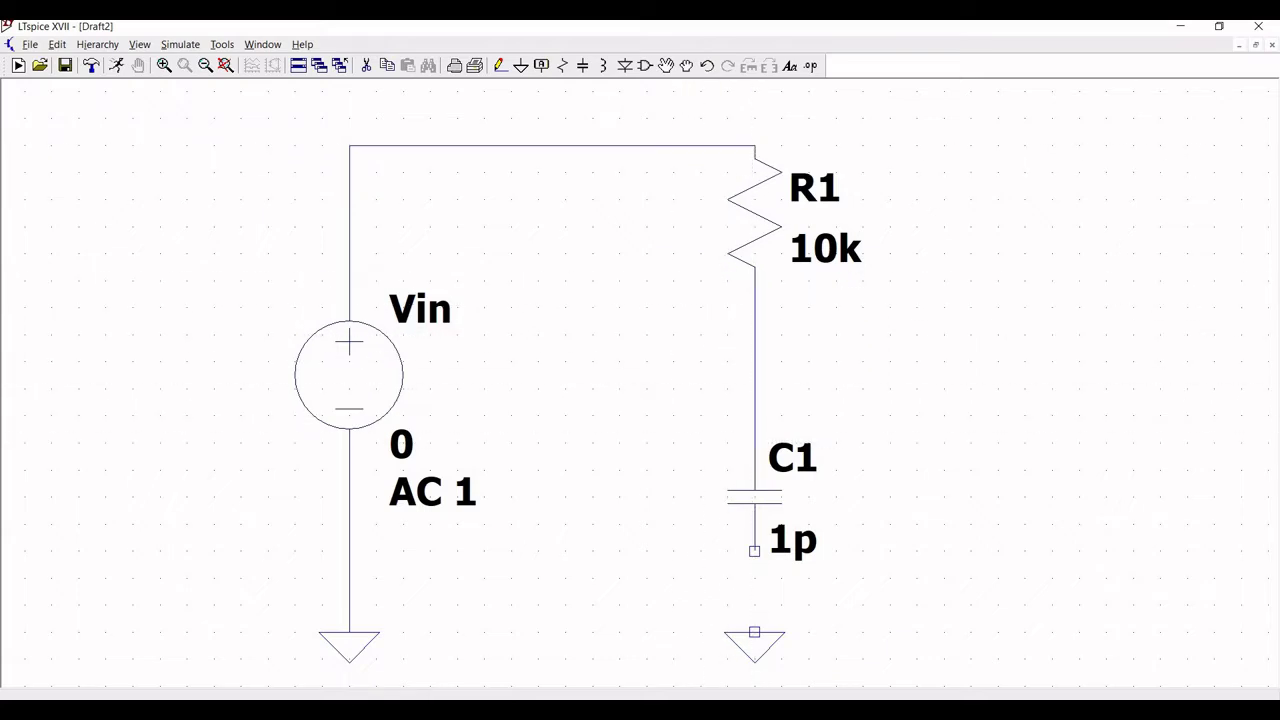
click(754, 550)
click(754, 632)
key(Escape)
Step: Place a net label '1' on the top wire joining Vin and R1
click(541, 65)
text(1)
click(677, 421)
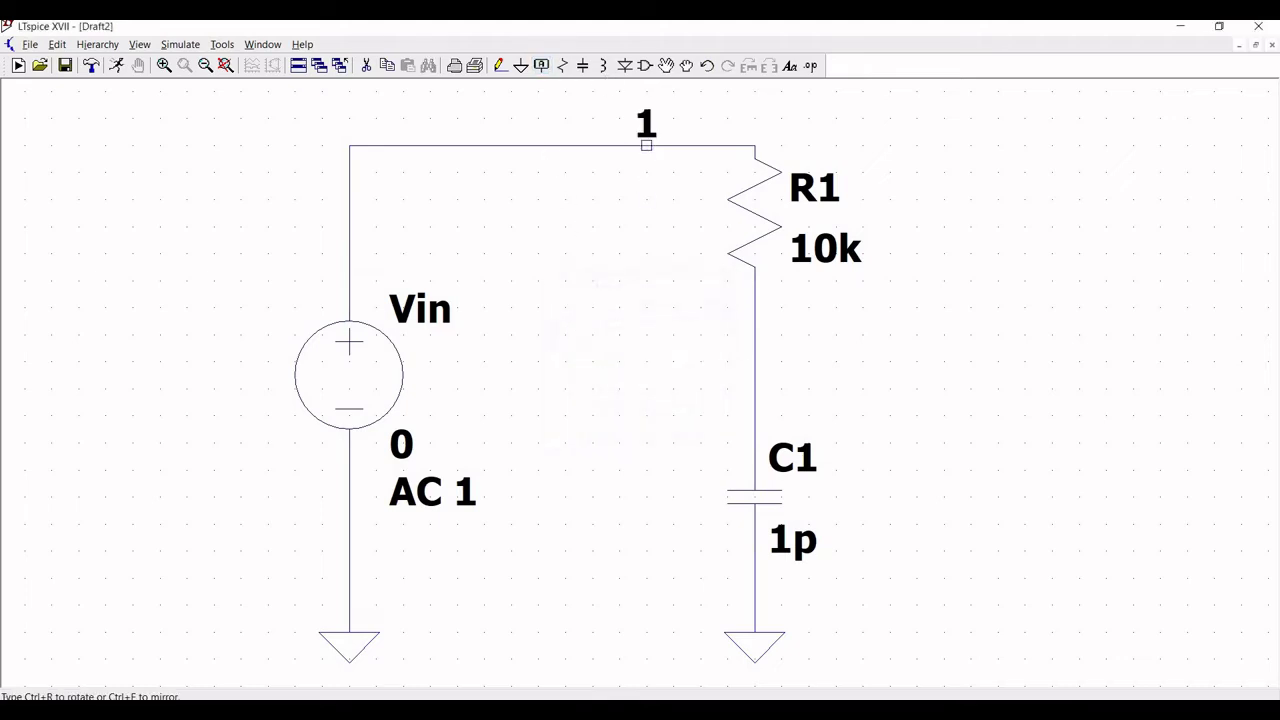
click(565, 145)
key(Escape)
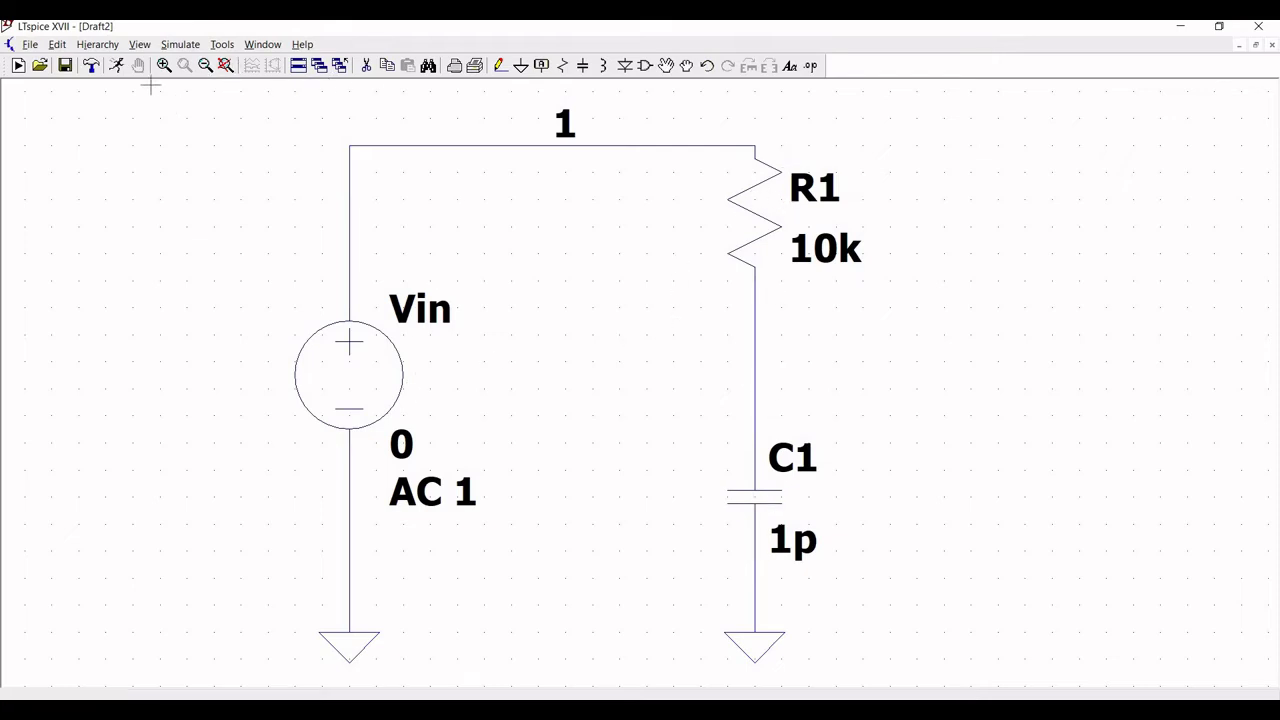
click(58, 45)
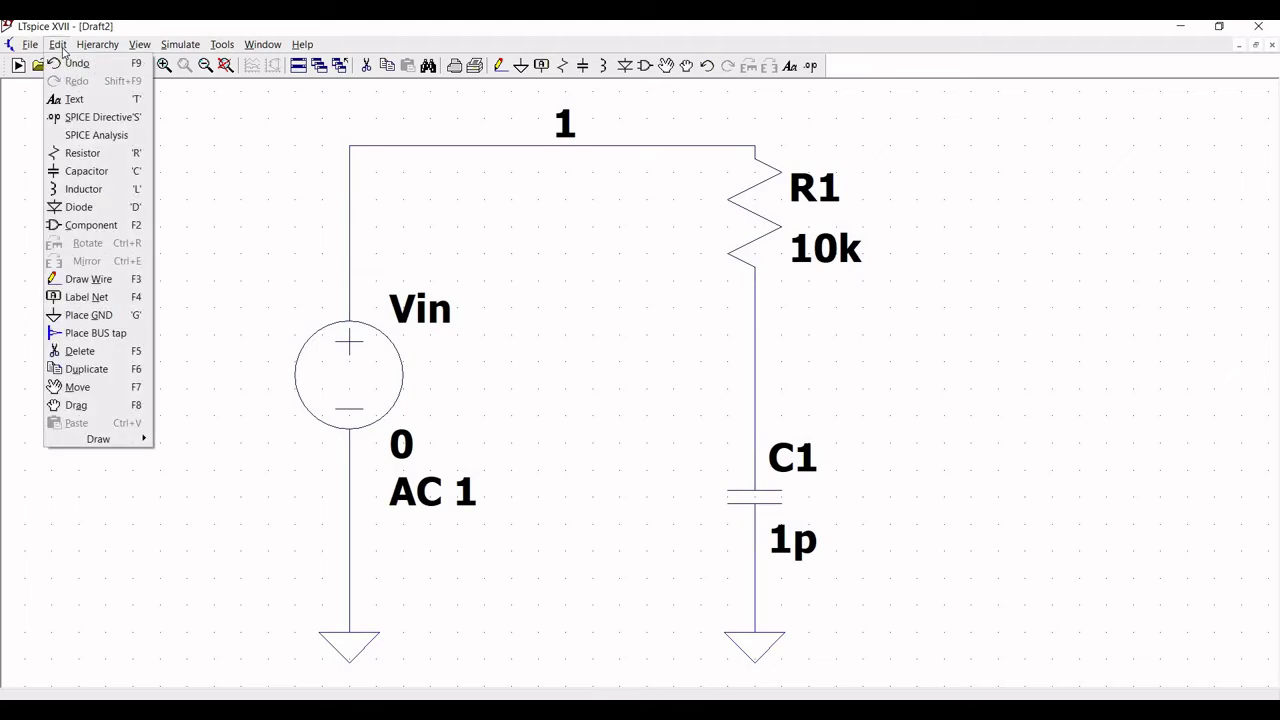
Step: Start a Noise analysis with output v(vout,0) and input source Vin
click(96, 135)
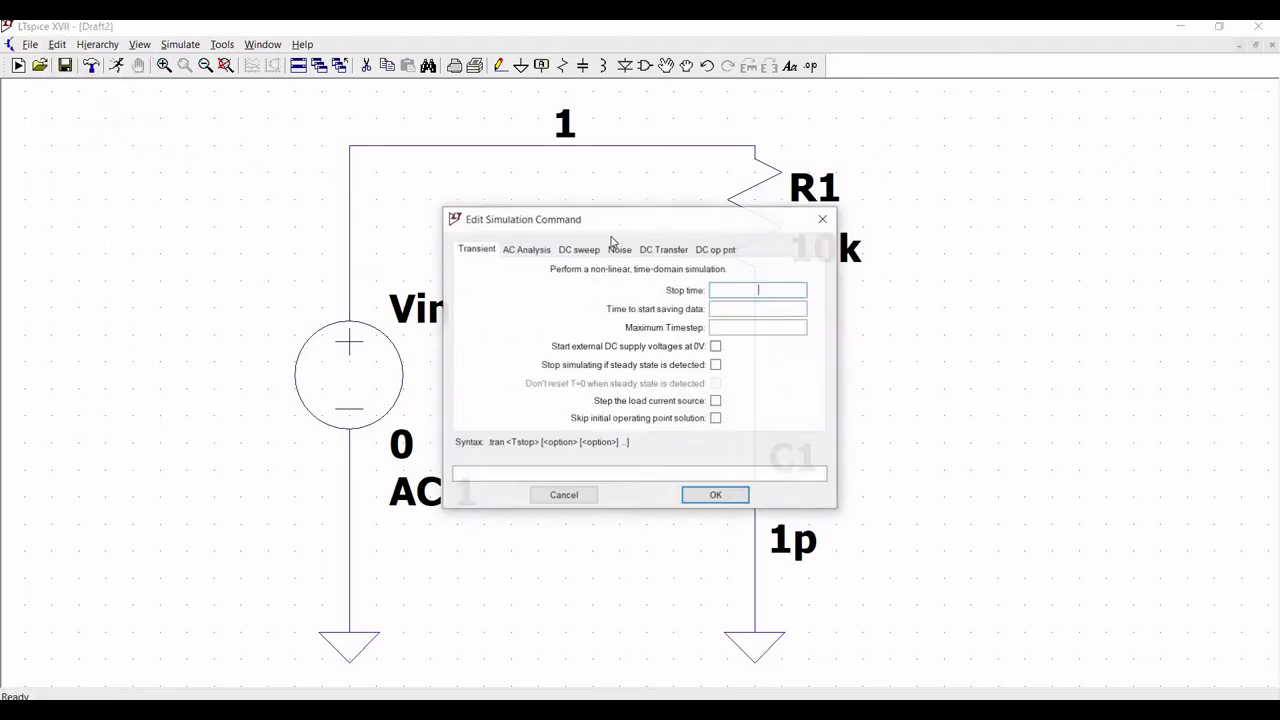
click(619, 252)
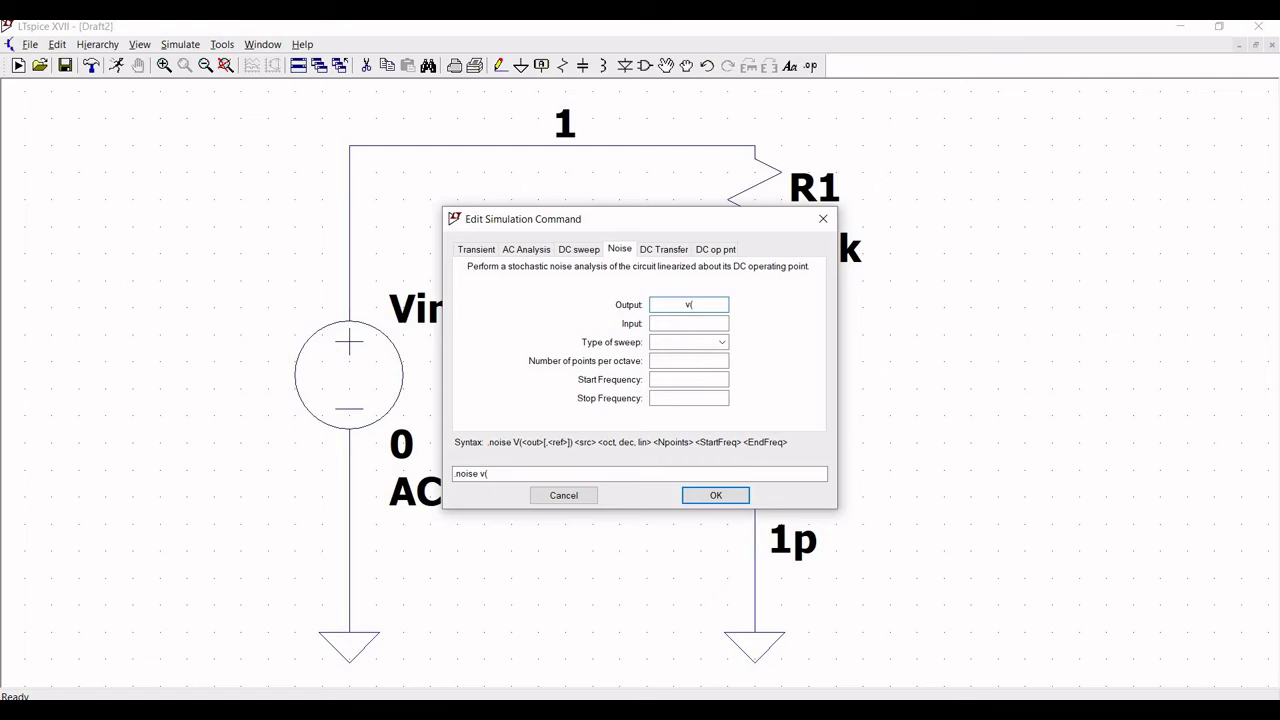
text(v(vout,0)
key(BackSpace)
text(0))
click(675, 325)
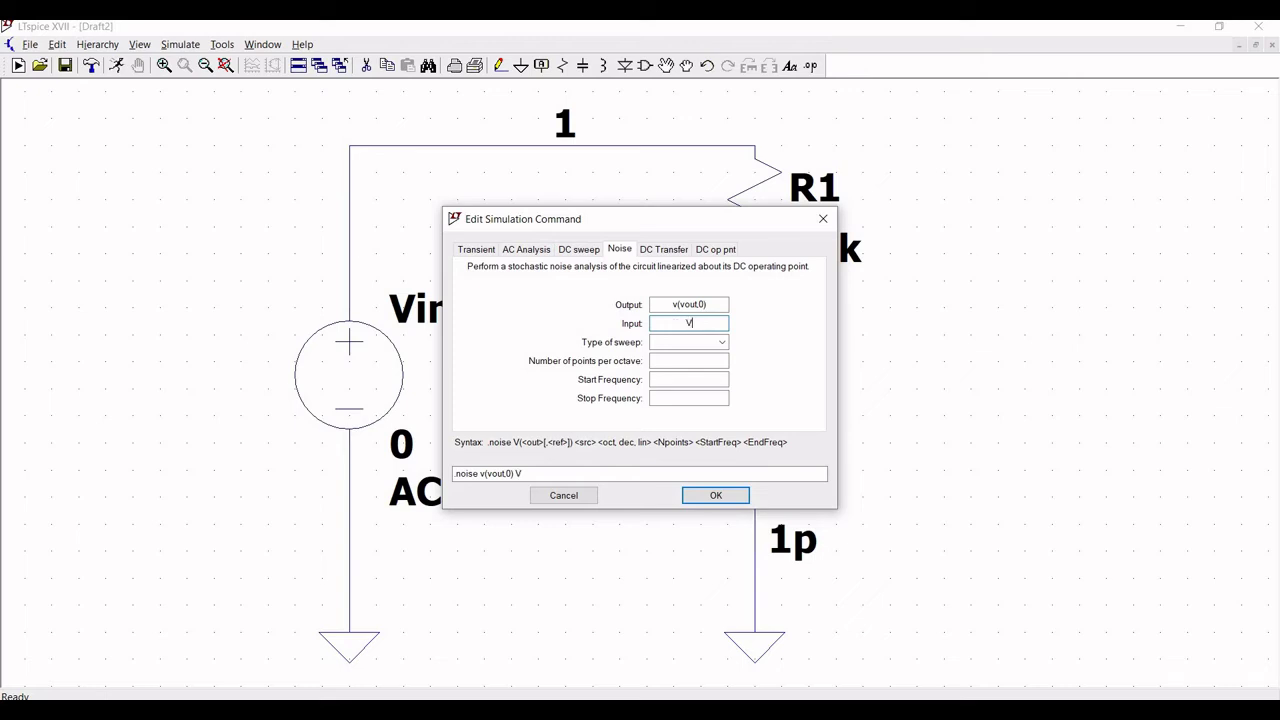
Step: Set a decade sweep of 100 points per decade from 1 to 1G and confirm
click(678, 346)
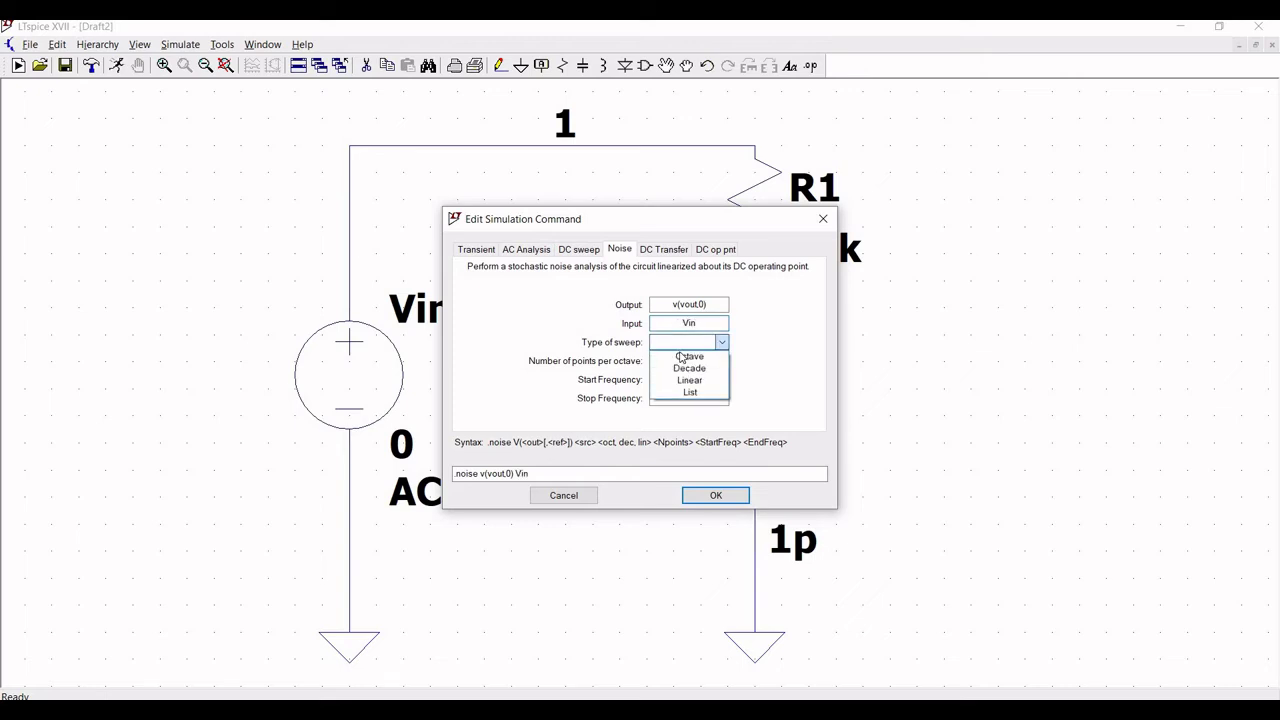
click(681, 367)
click(680, 360)
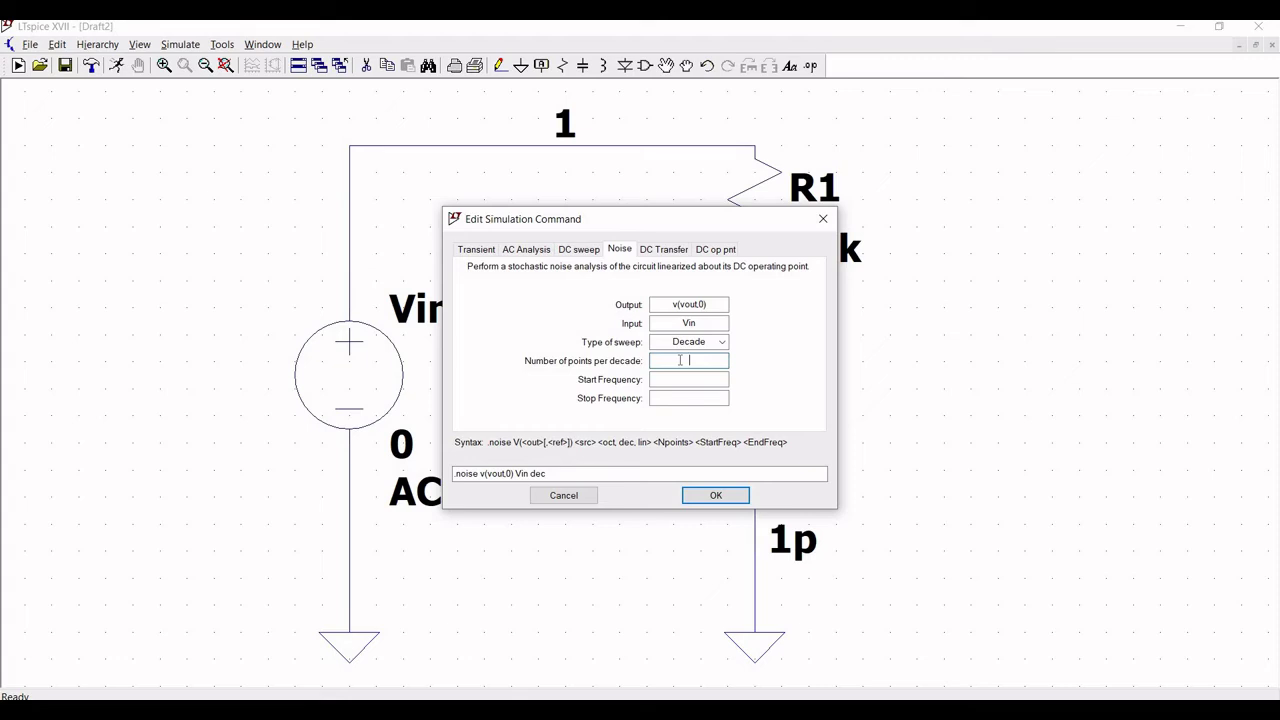
text(100)
click(692, 377)
text(1)
click(670, 396)
text(1G)
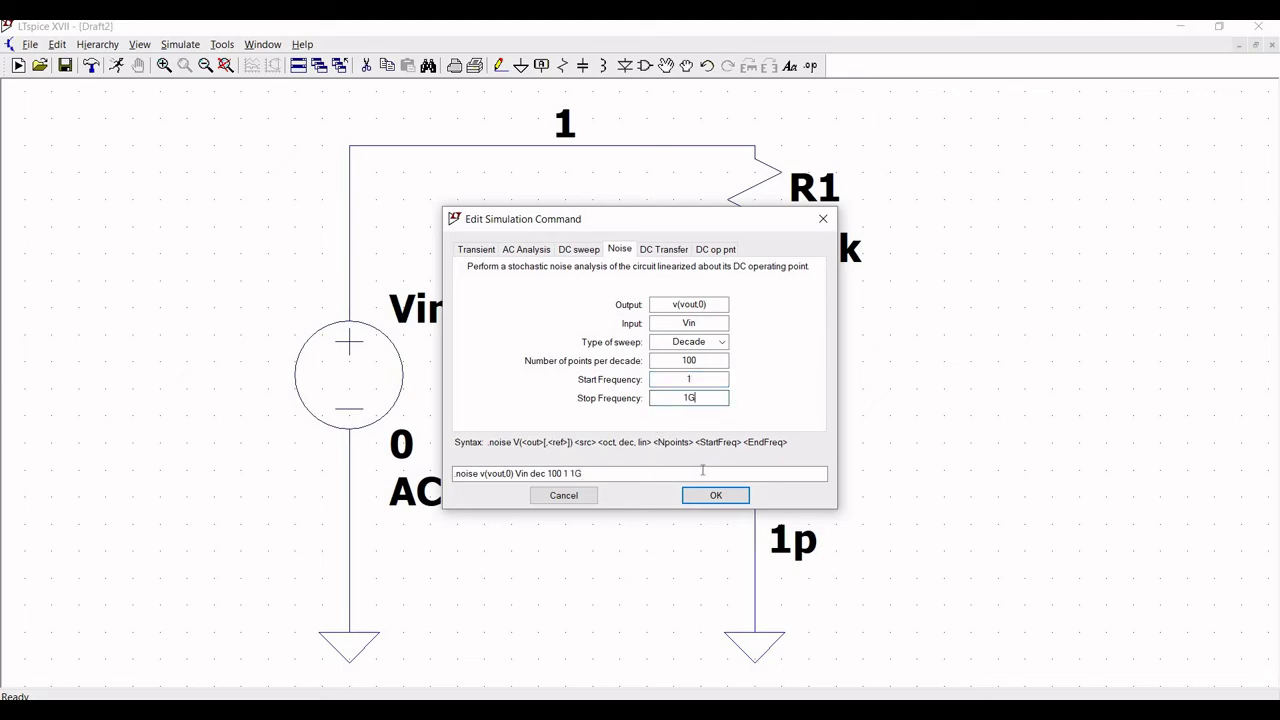
click(704, 500)
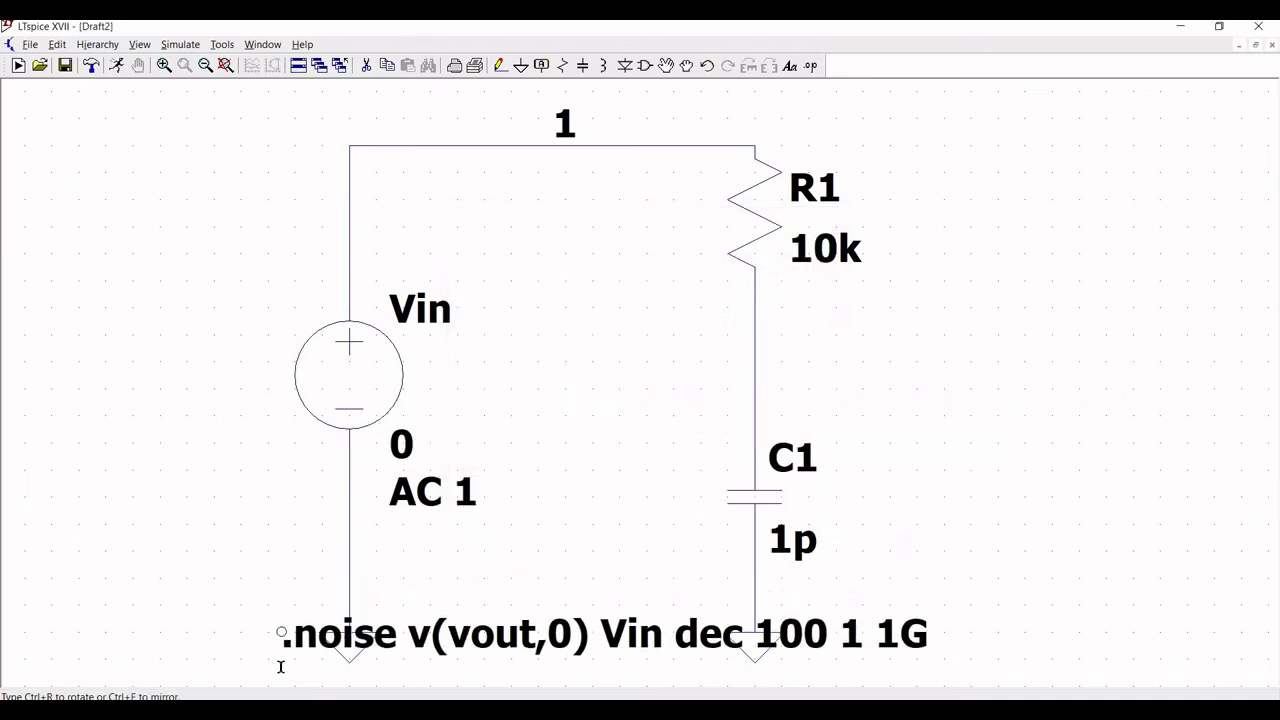
Step: Drop the .noise directive clear below the grounds and zoom to fit the whole schematic
scroll(331, 443, down, 3)
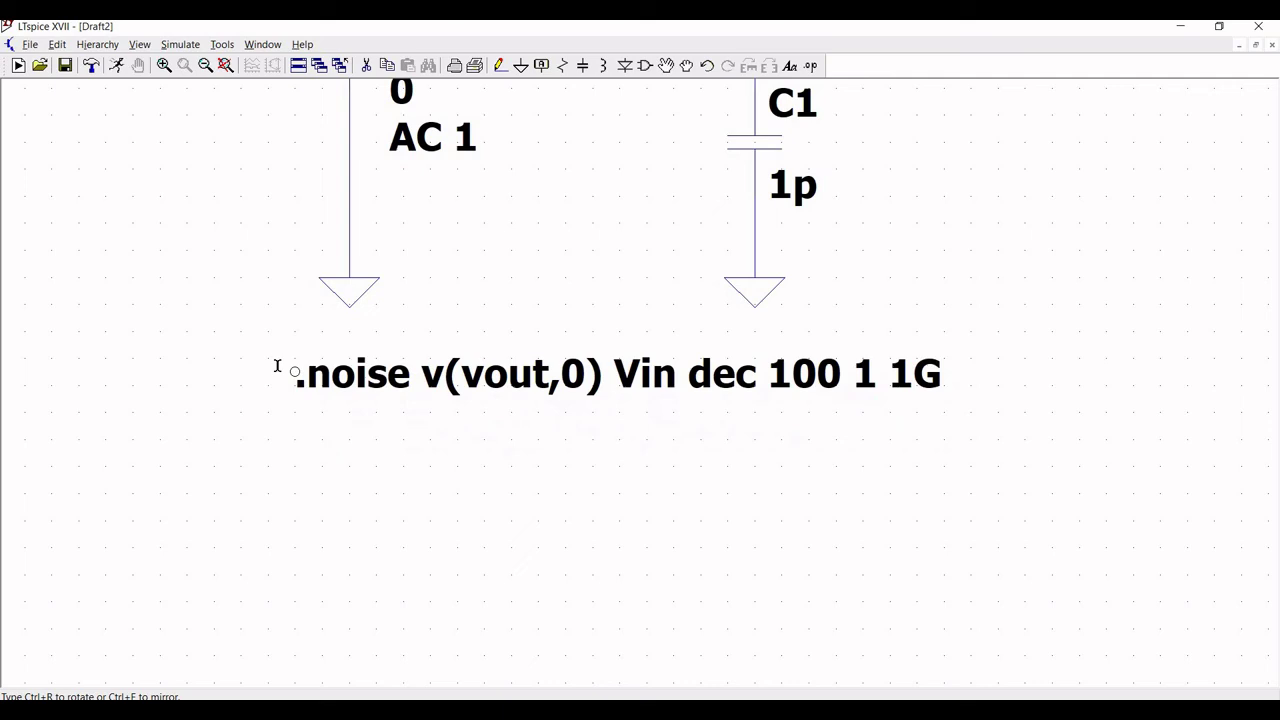
click(236, 356)
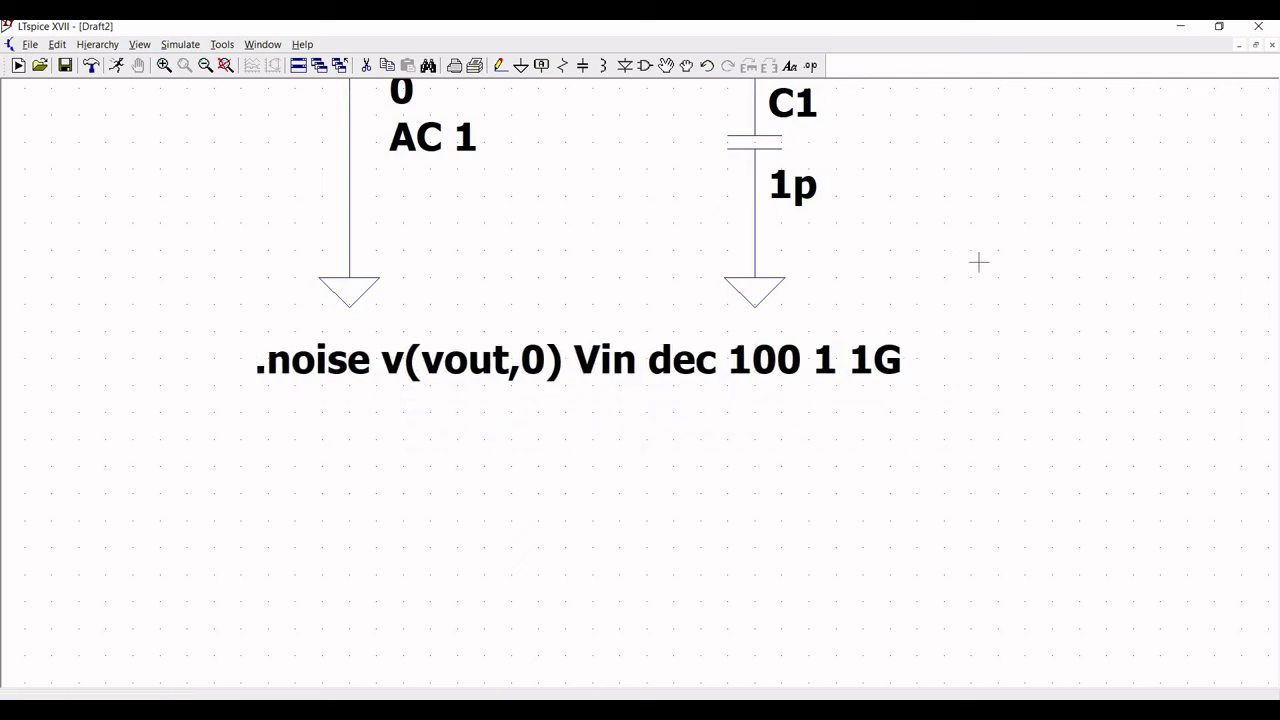
scroll(970, 485, up, 2)
key(Up)
key(Up)
key(Up)
key(Up)
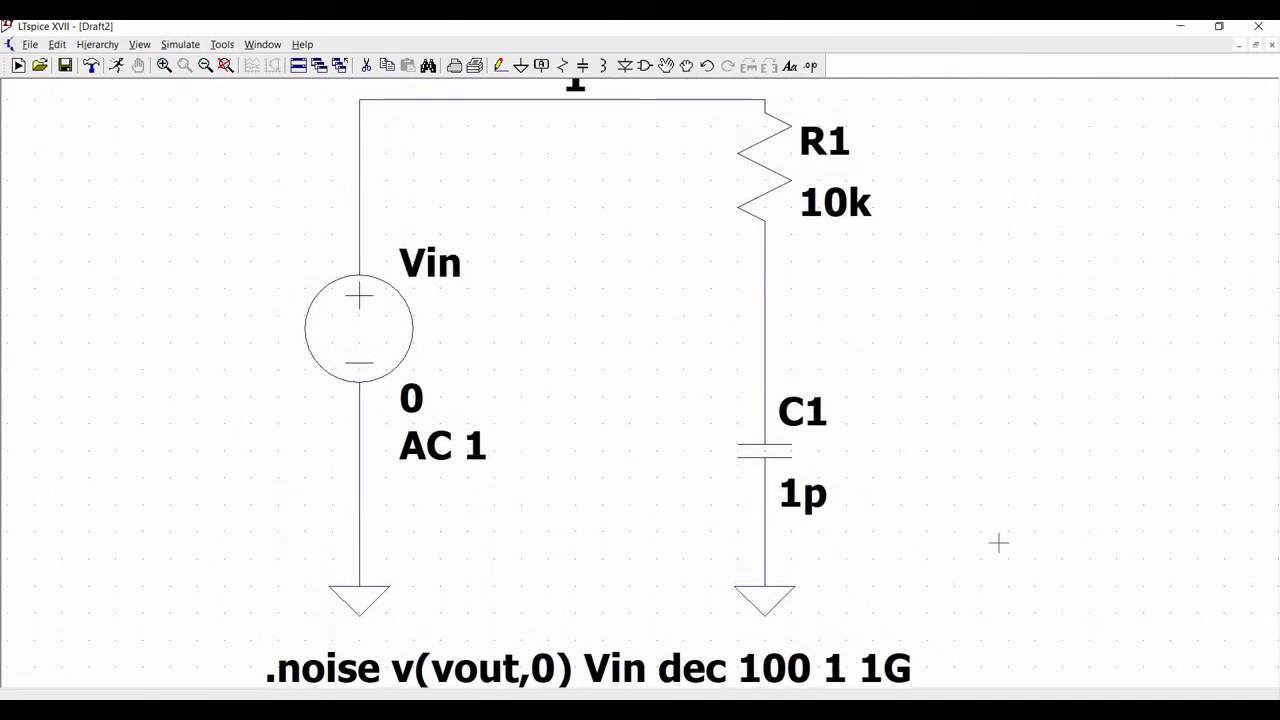
click(205, 65)
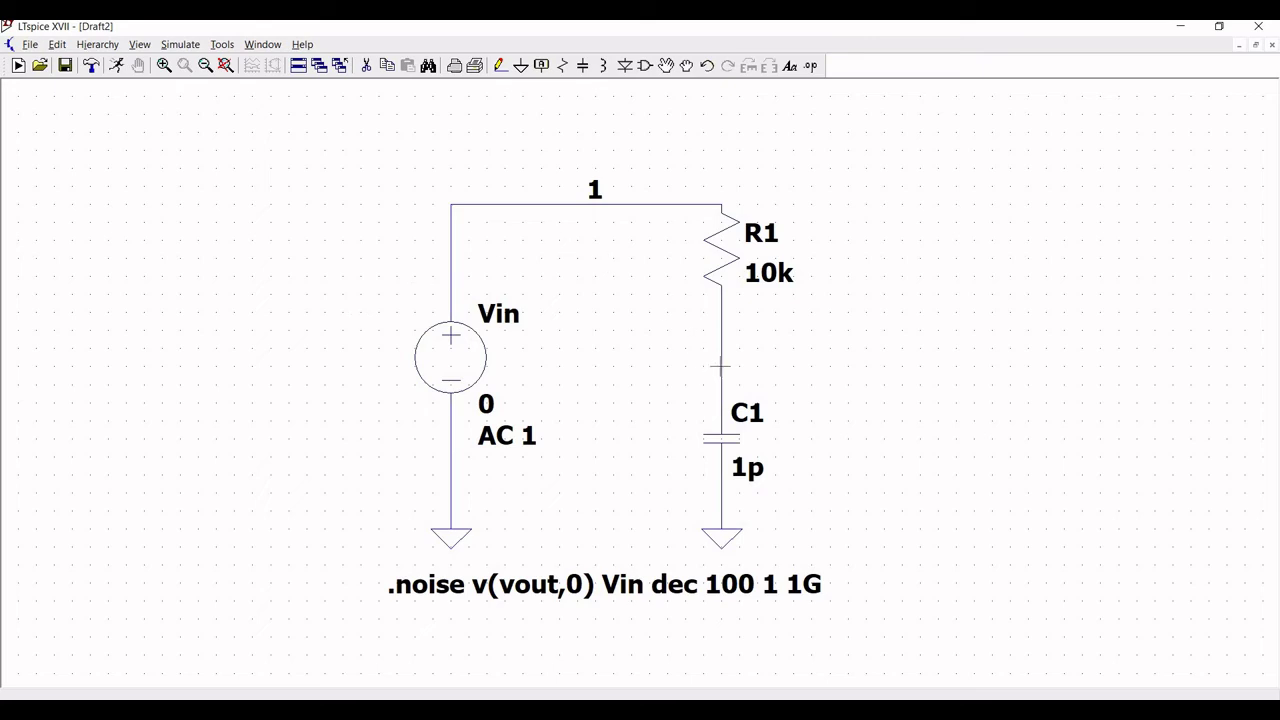
Step: Add a 'Vout' net label, rotated vertical, on the wire between R1 and C1
click(542, 66)
text(Vout)
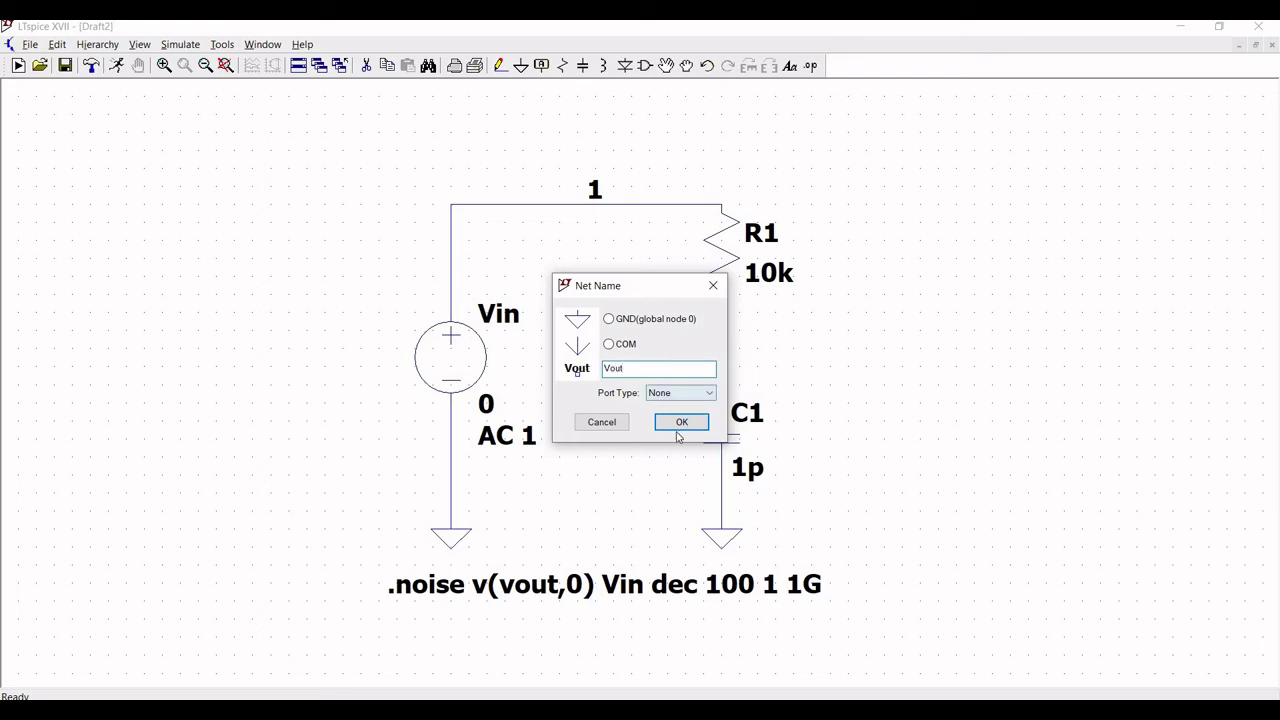
click(681, 421)
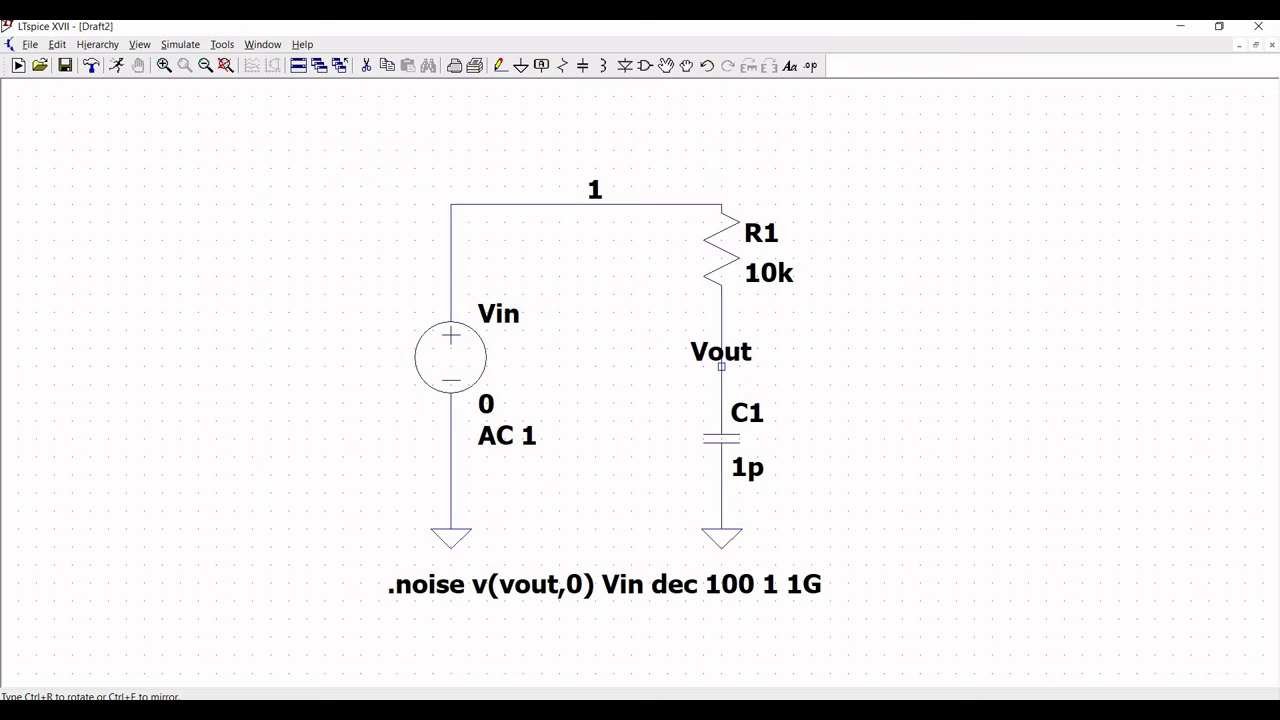
key(ctrl+r)
click(721, 366)
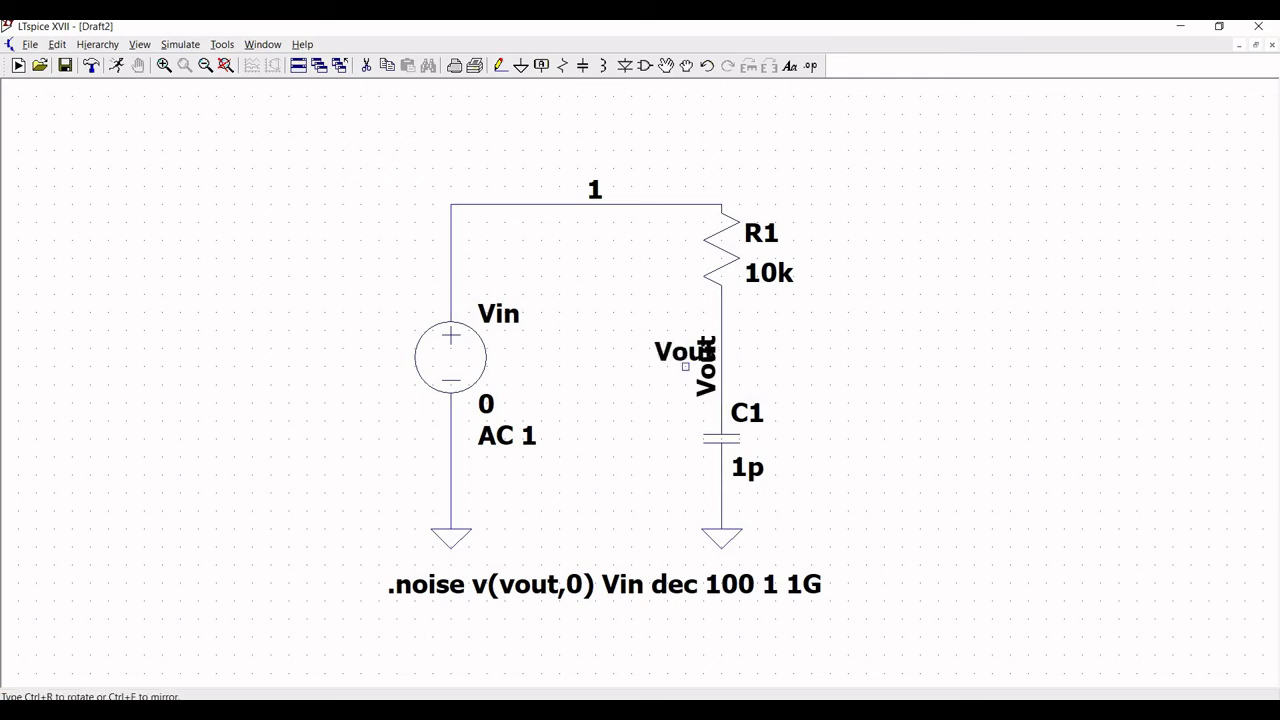
key(Escape)
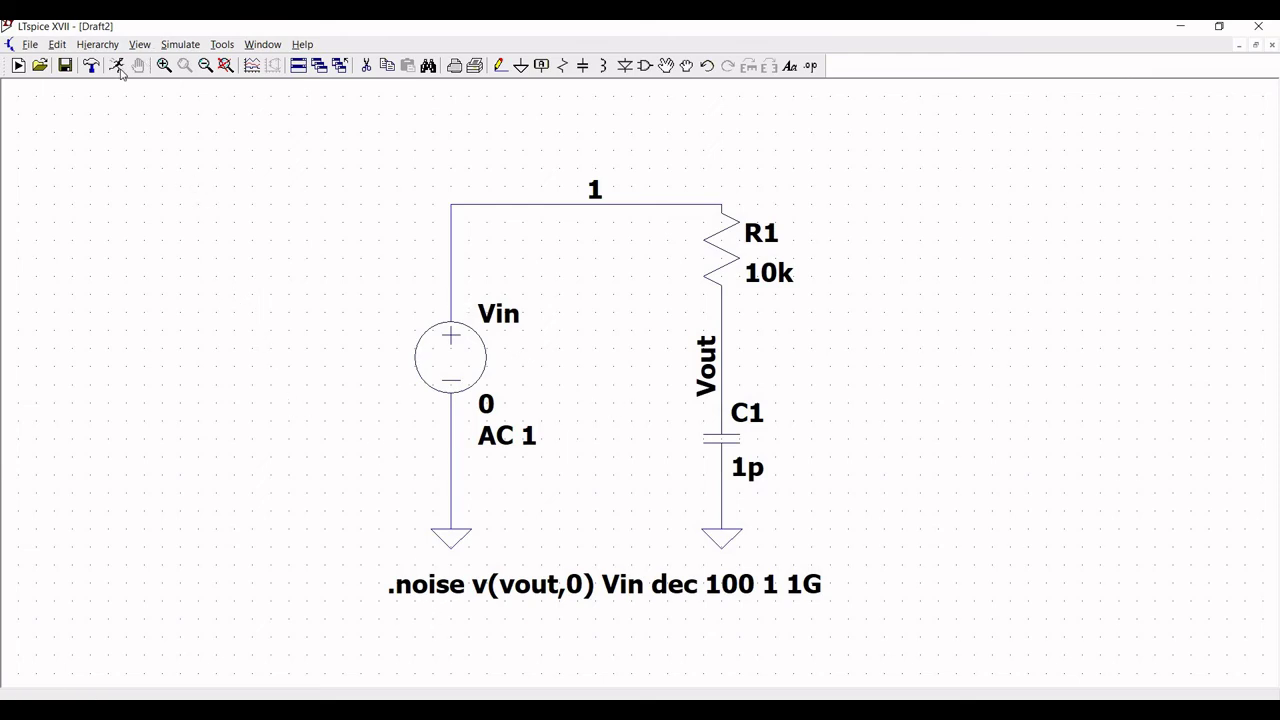
Step: Run the noise analysis and probe Vout, plotting V(onoise) flat near 12.2nV/√Hz until about 10MHz
click(116, 66)
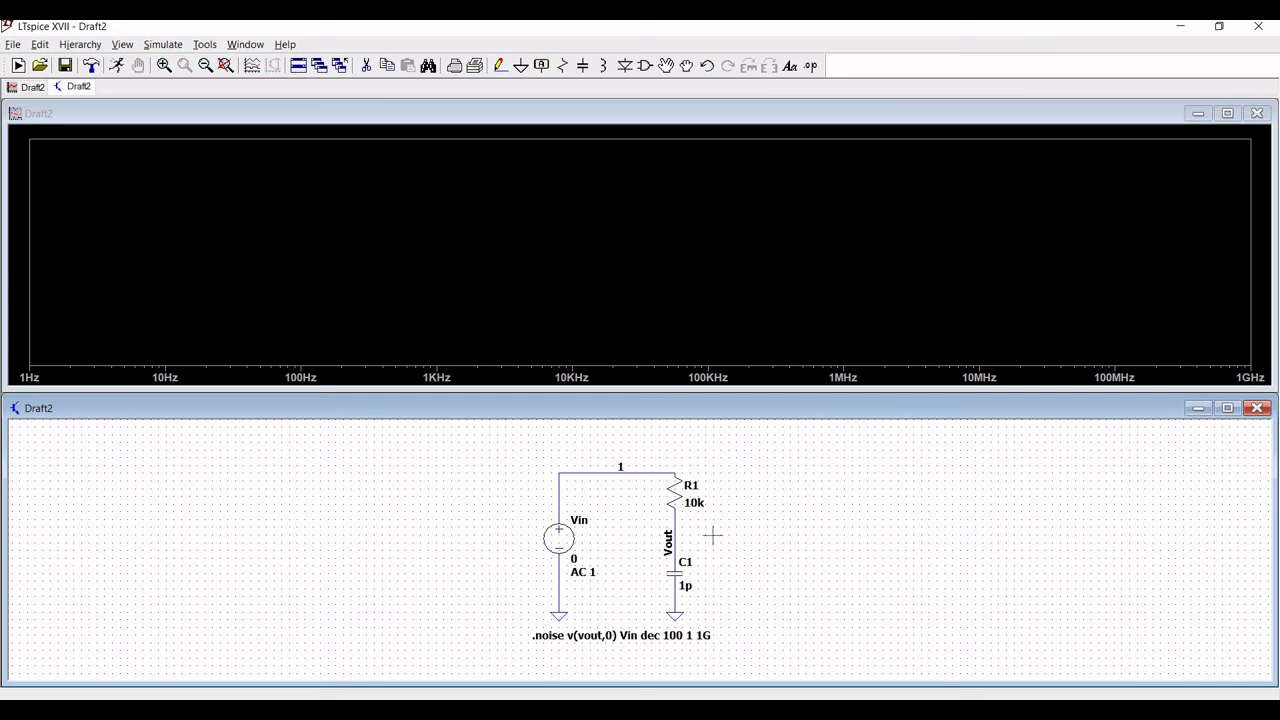
click(680, 535)
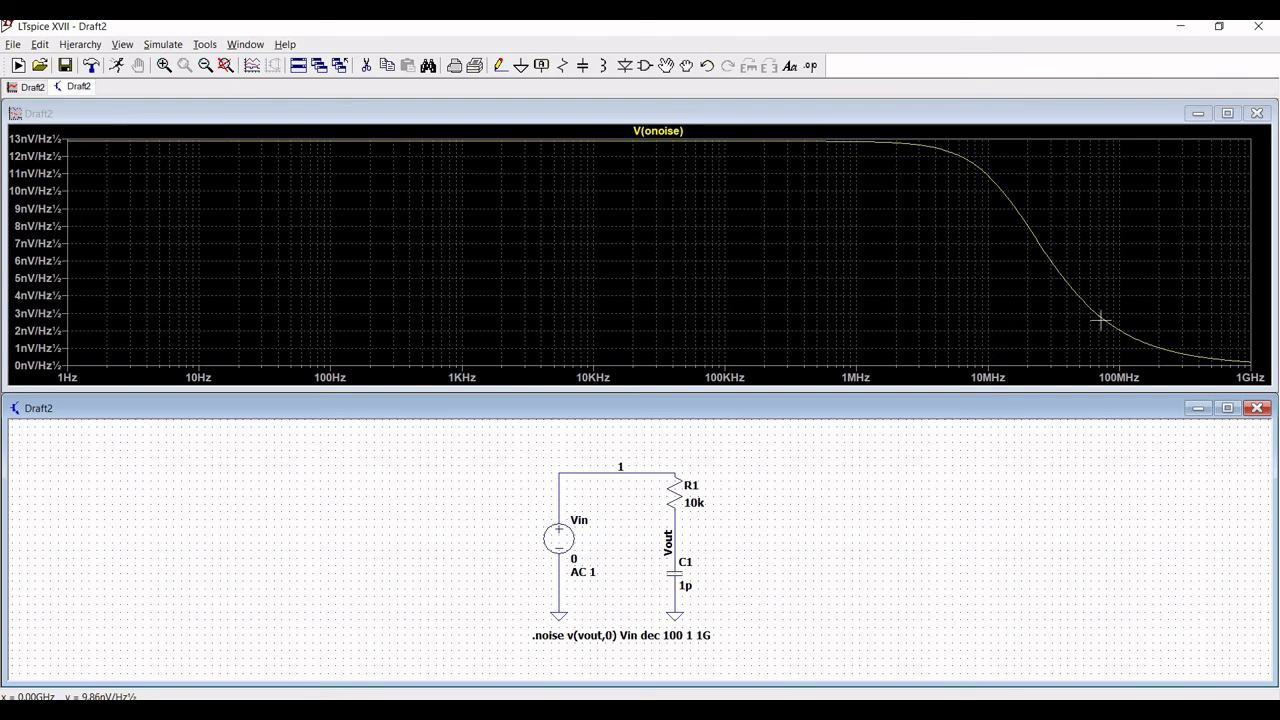
click(586, 257)
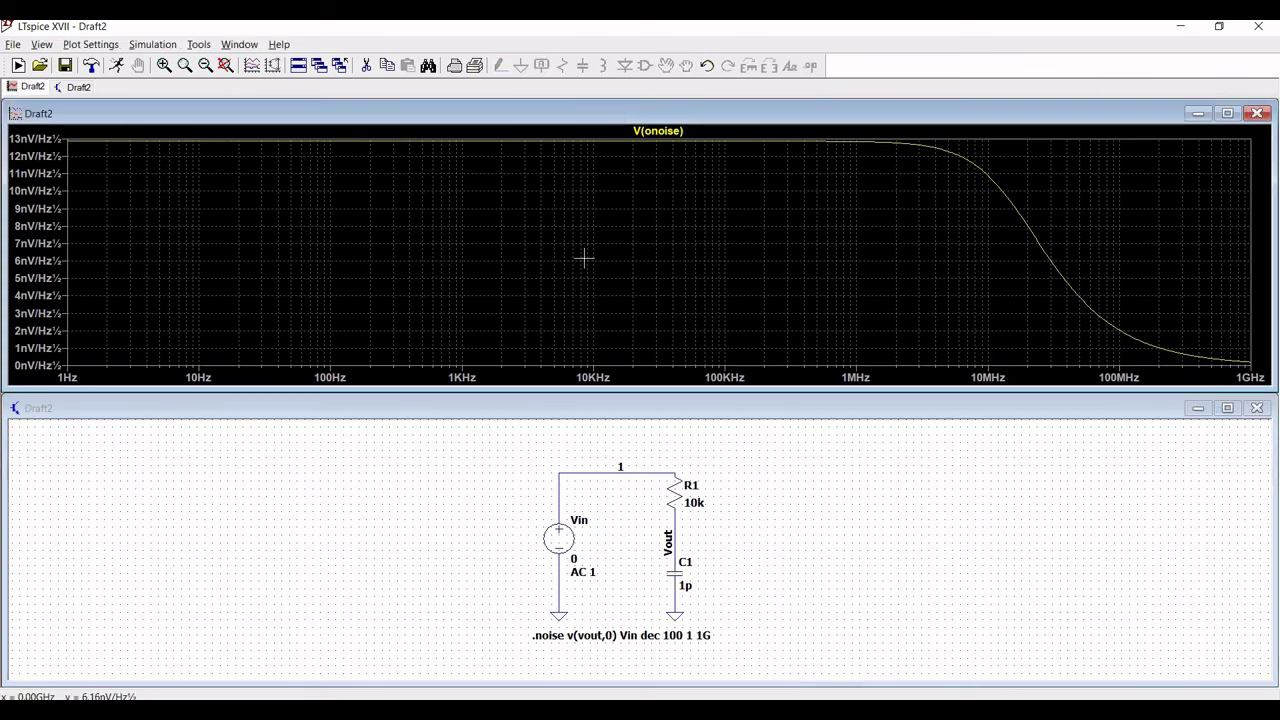